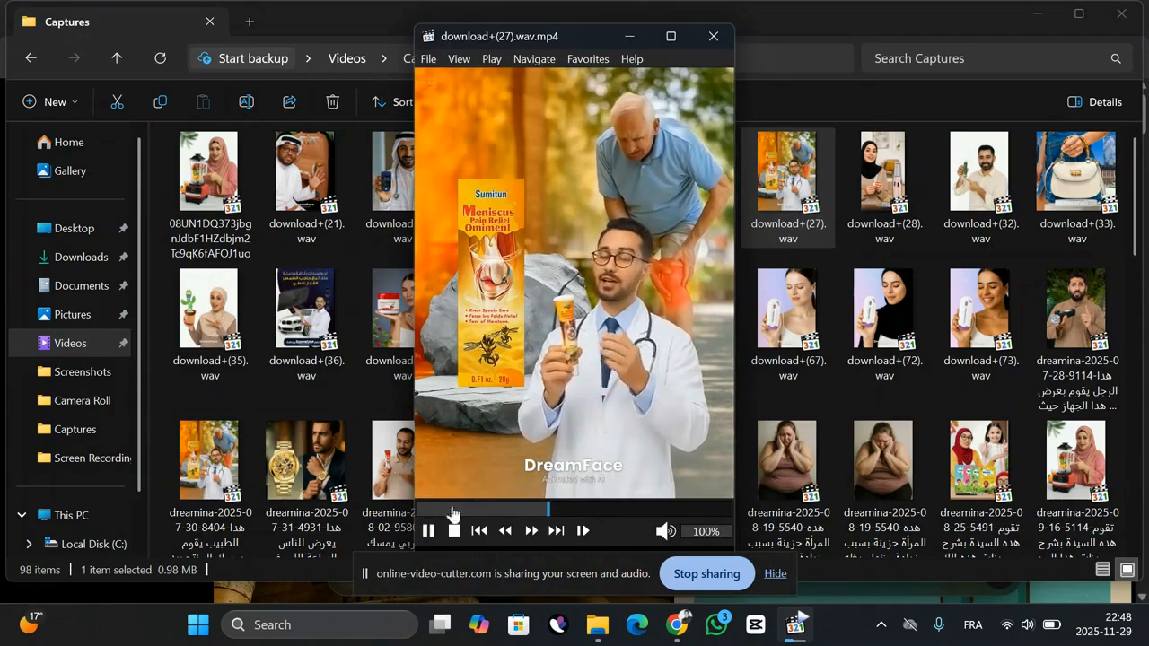
- Pause and close the download+(27).wav video, and switch to the Sora window in Chrome
{"action": "left_click", "coordinate": [431, 534]}
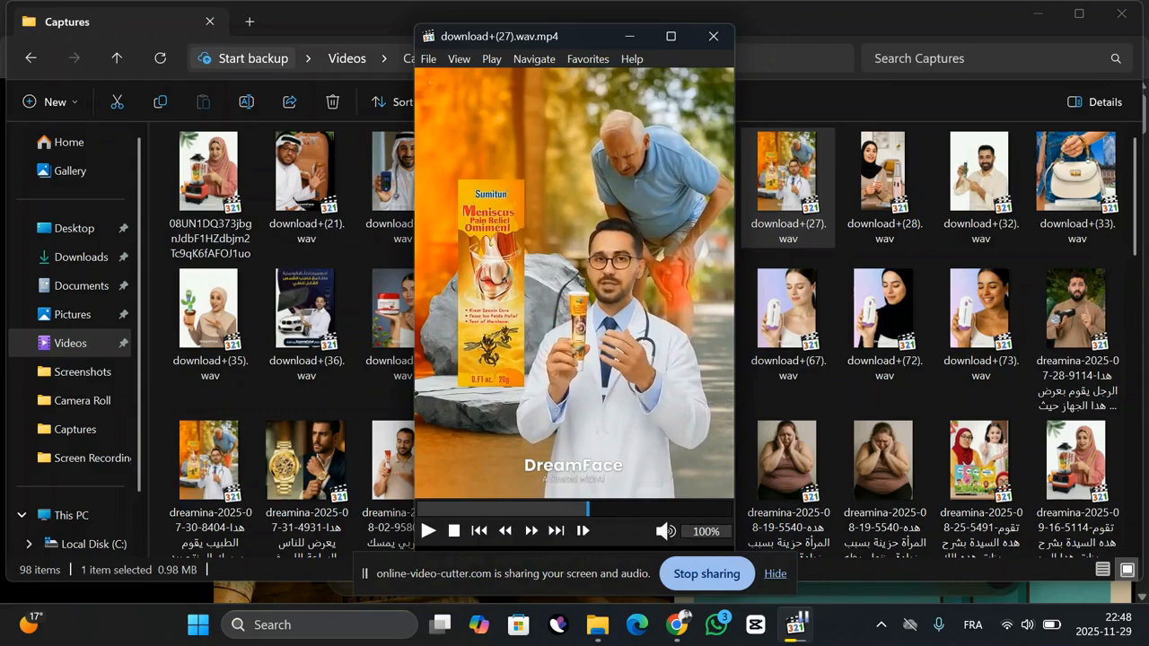
{"action": "left_click", "coordinate": [714, 35]}
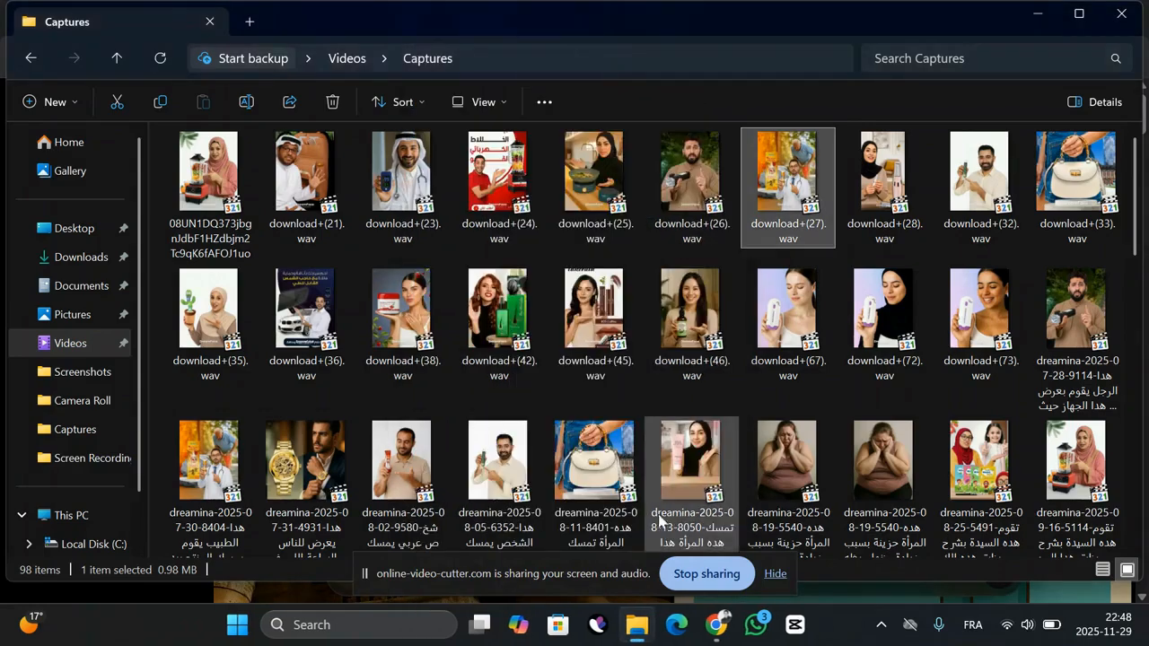
{"action": "mouse_move", "coordinate": [718, 628]}
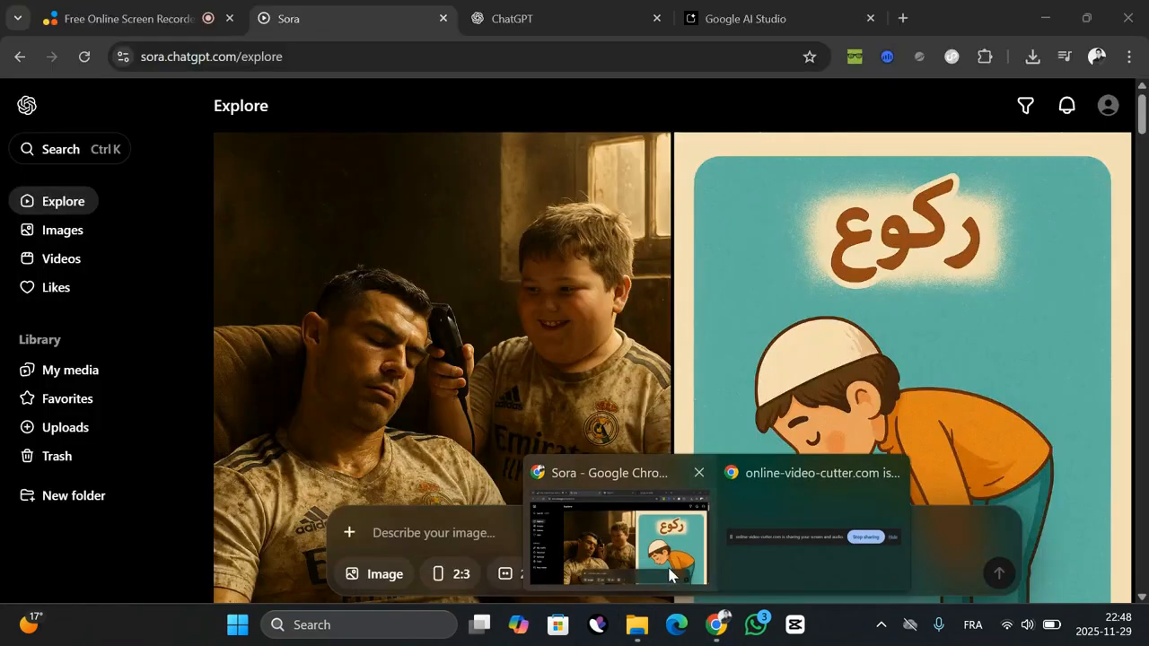
{"action": "left_click", "coordinate": [669, 575]}
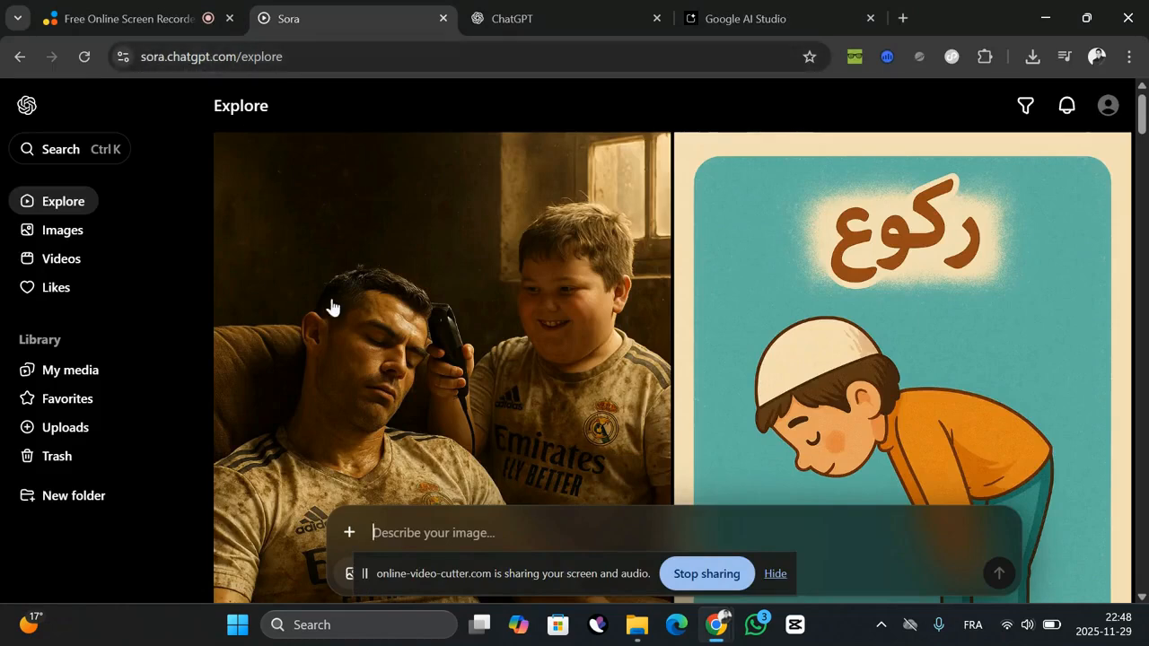
- Upload the image of the couple with the green hair product from the Camera Roll folder in Pictures as the reference
{"action": "left_click", "coordinate": [351, 535]}
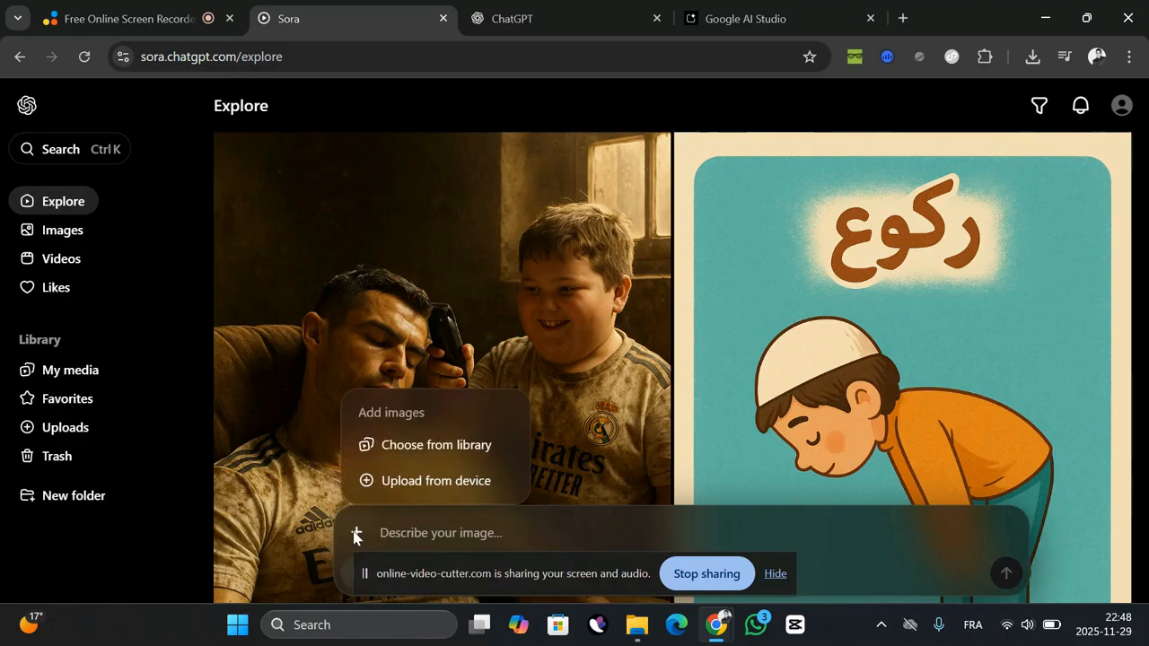
{"action": "left_click", "coordinate": [393, 493]}
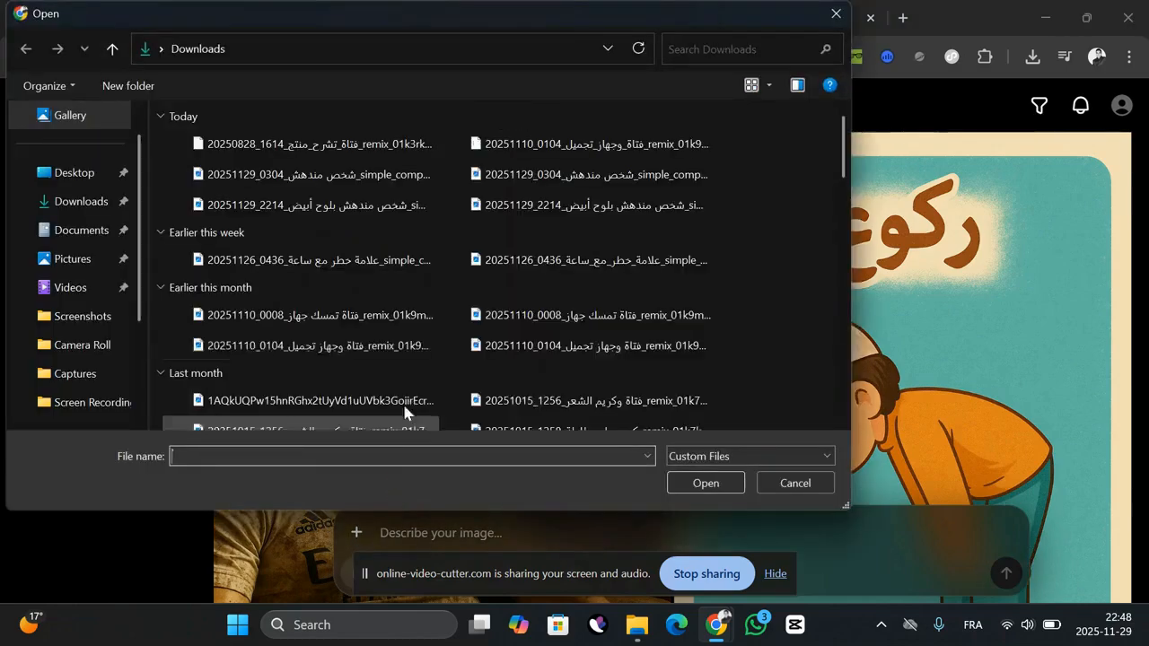
{"action": "left_click", "coordinate": [96, 260]}
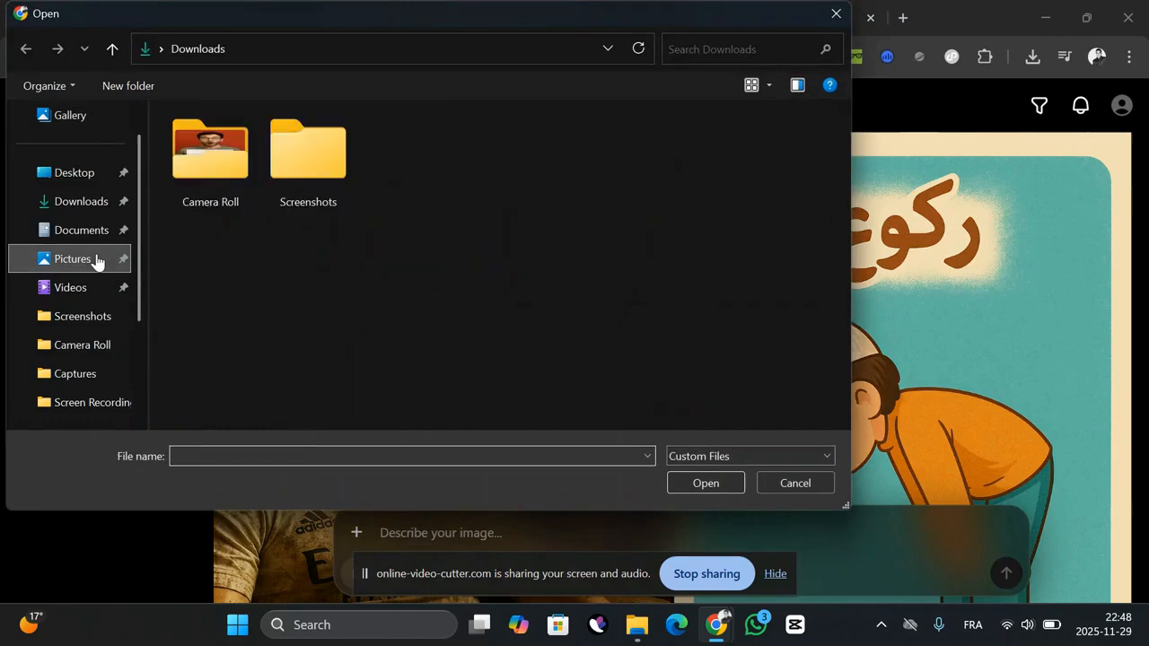
{"action": "double_click", "coordinate": [203, 190]}
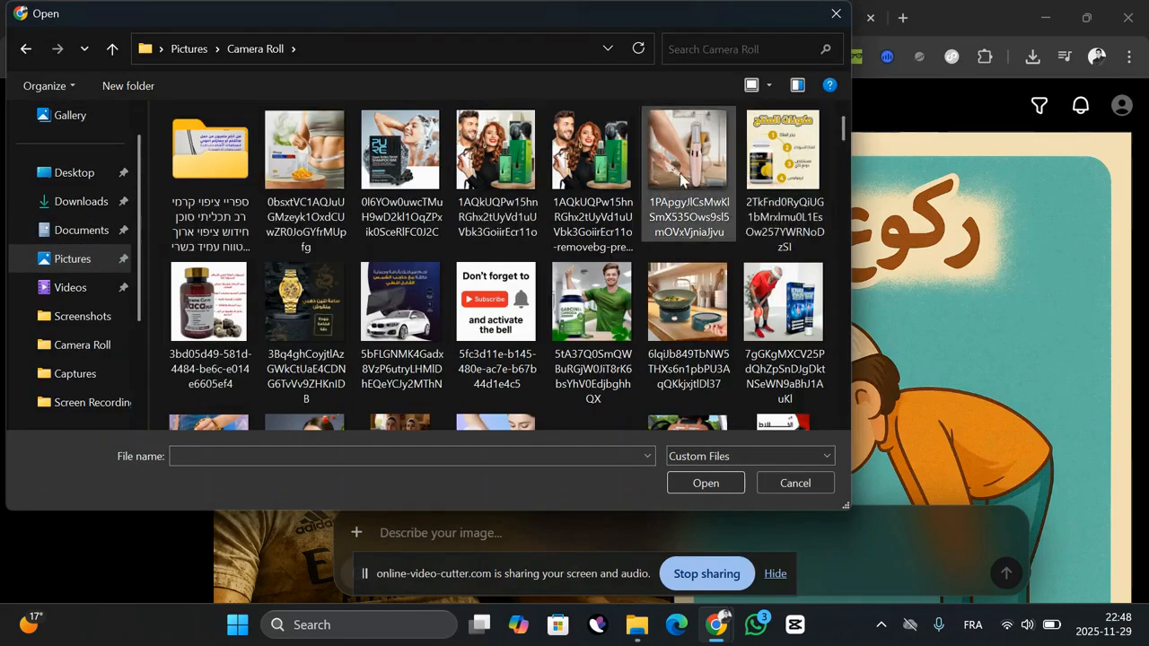
{"action": "double_click", "coordinate": [527, 165]}
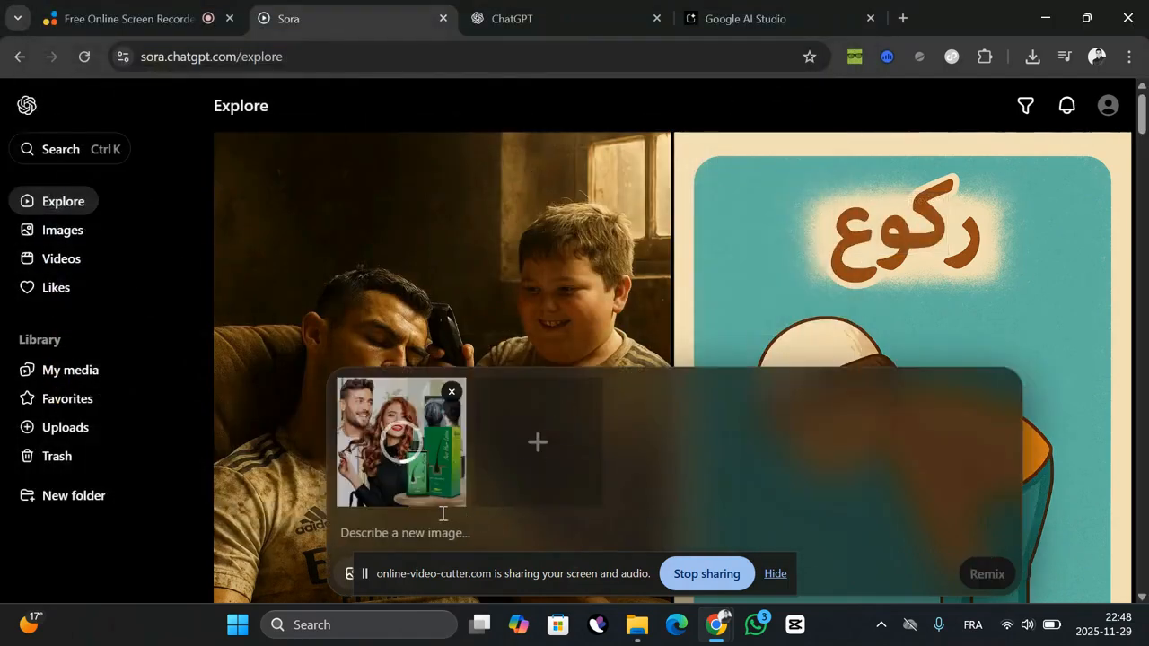
- Enter the Arabic image prompt "فتاة تمسك هدا المنتج بيدها اليمنى وتشرح ممميزاته بيدها الثانية دون العلبة"
{"action": "key", "text": "alt+shift"}
{"action": "left_click", "coordinate": [433, 544]}
{"action": "type", "text": "فتا"}
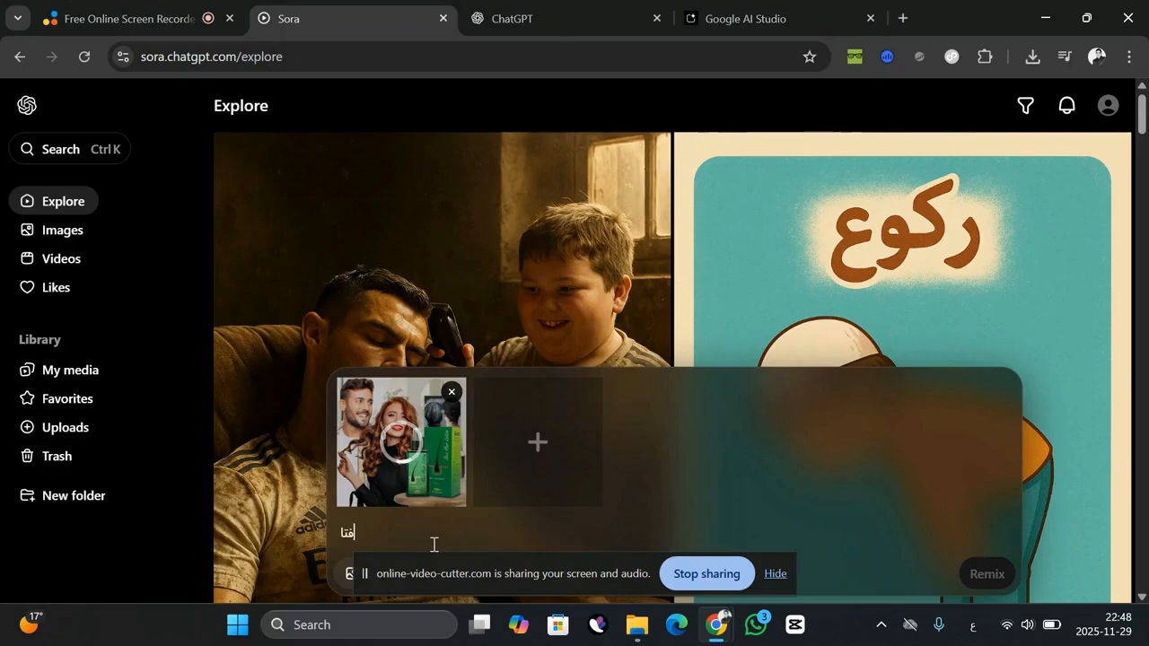
{"action": "type", "text": "ة تمسك هدا المنت"}
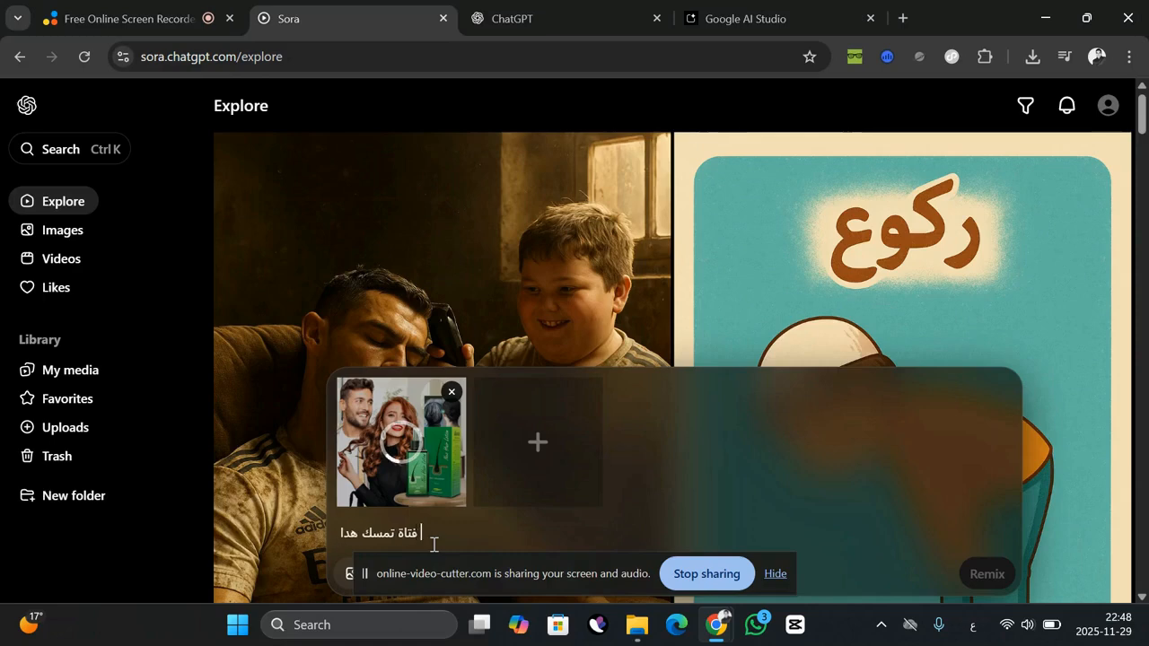
{"action": "type", "text": "ج "}
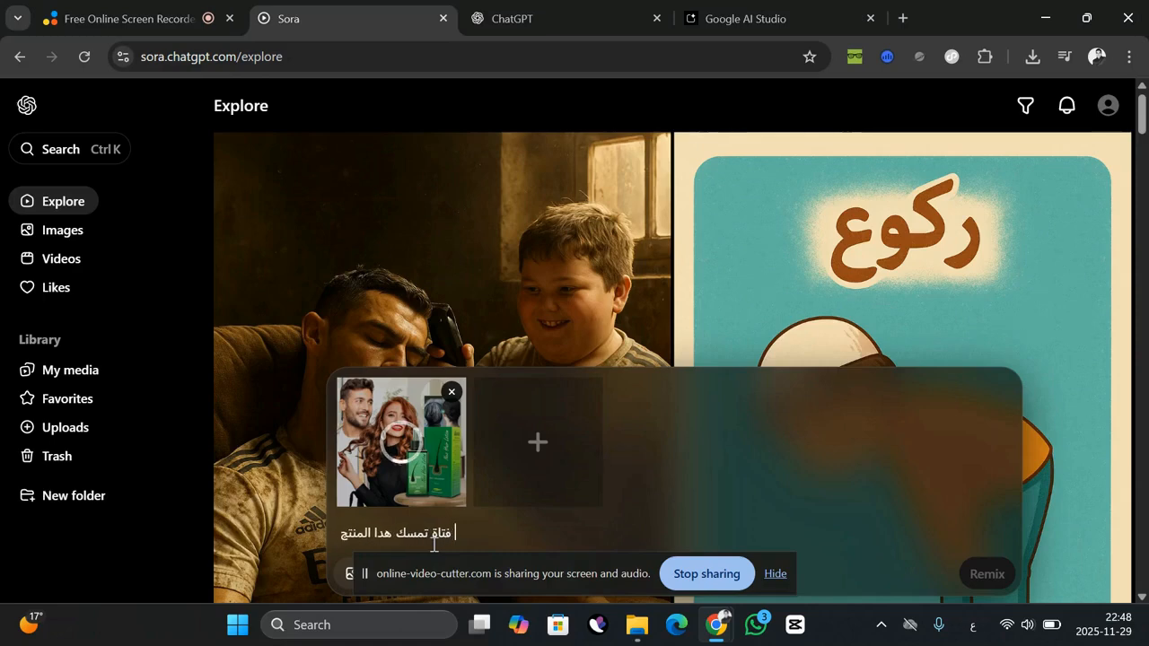
{"action": "type", "text": "بيدها"}
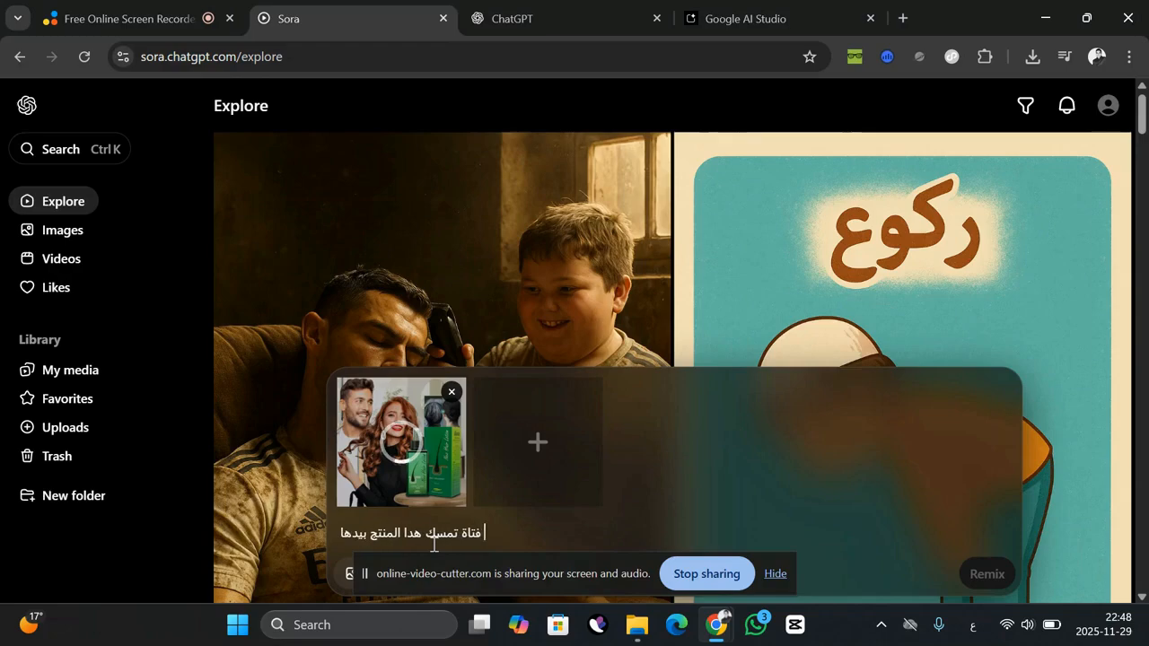
{"action": "type", "text": " اليمنى"}
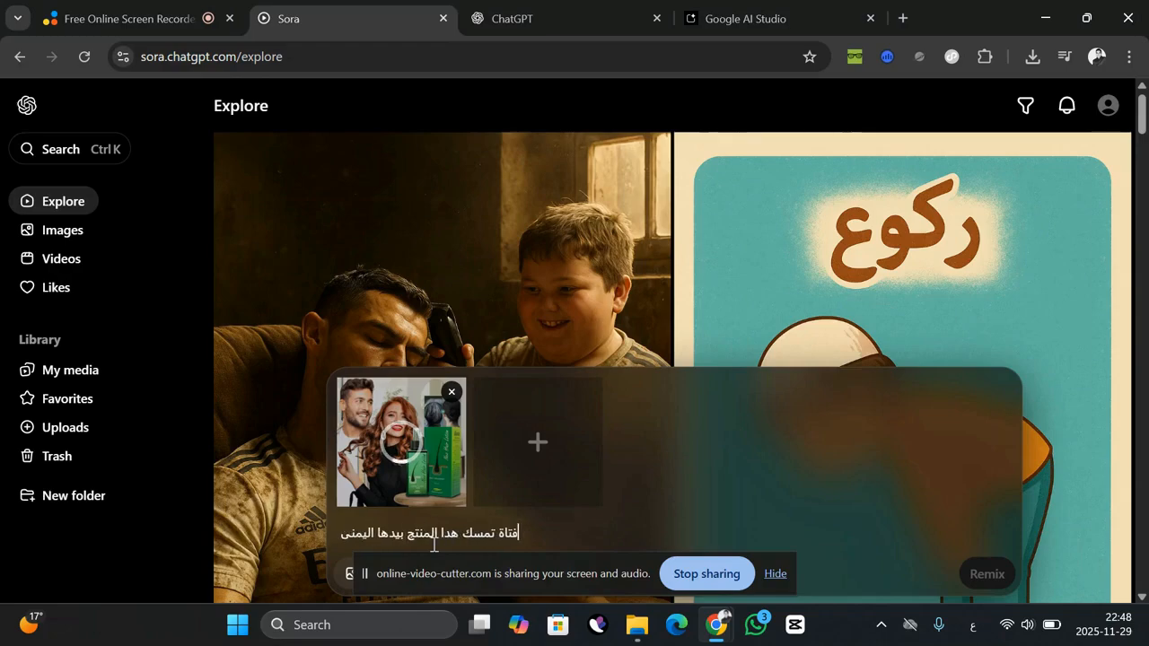
{"action": "type", "text": " وتشرح "}
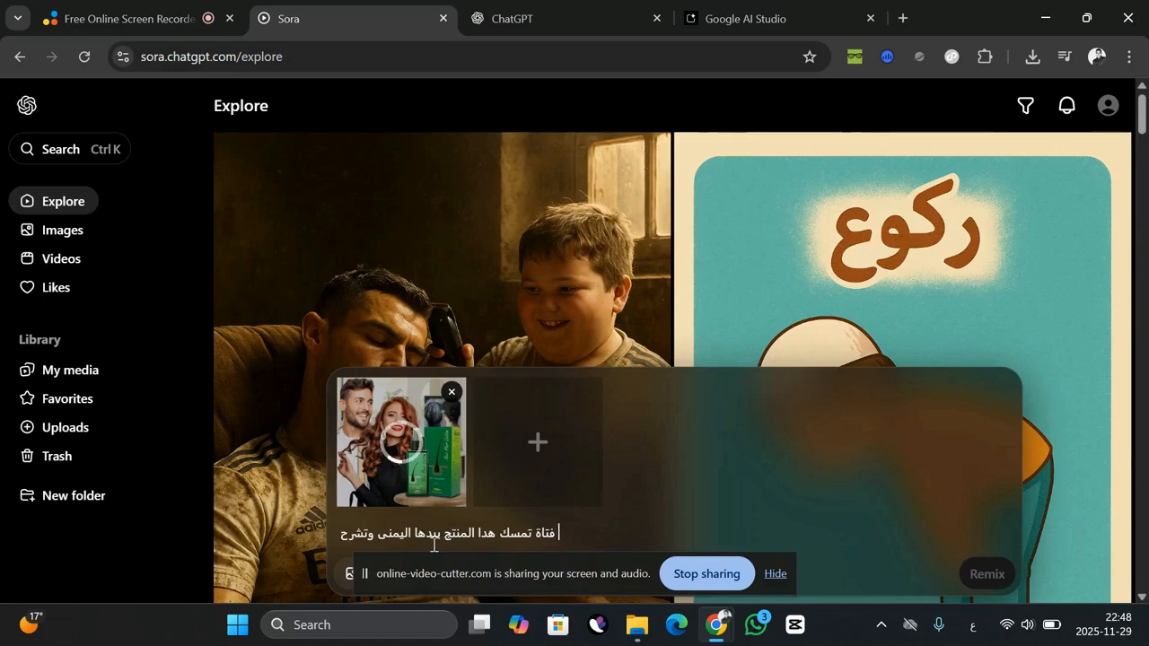
{"action": "type", "text": "مميزاته"}
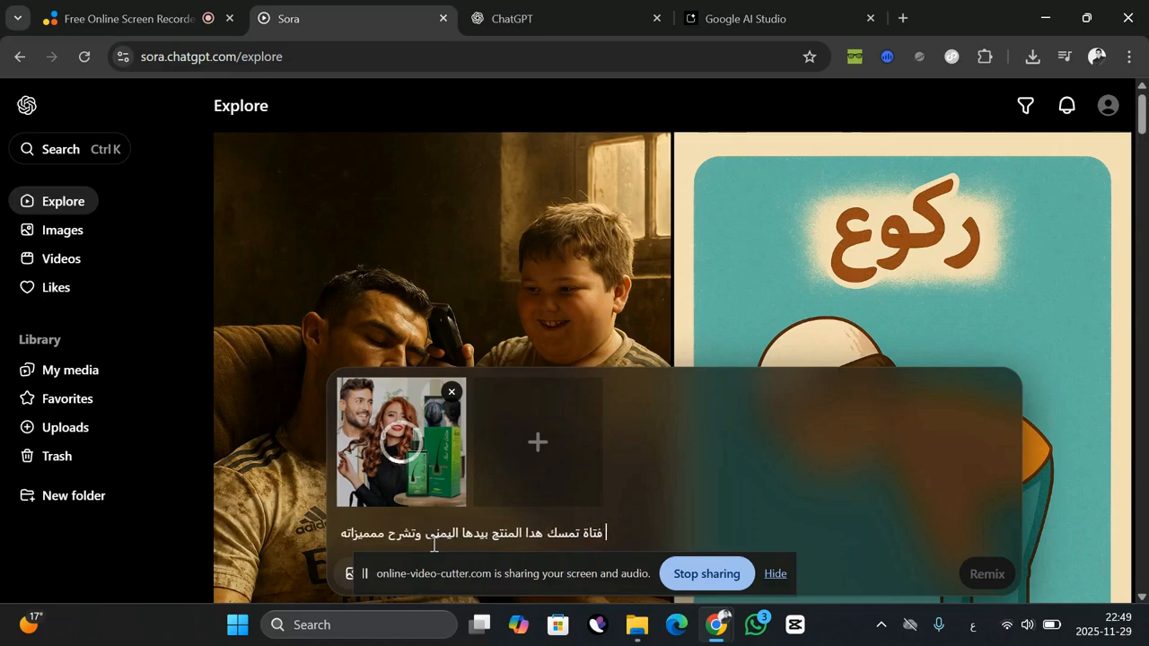
{"action": "type", "text": " بيدها ال"}
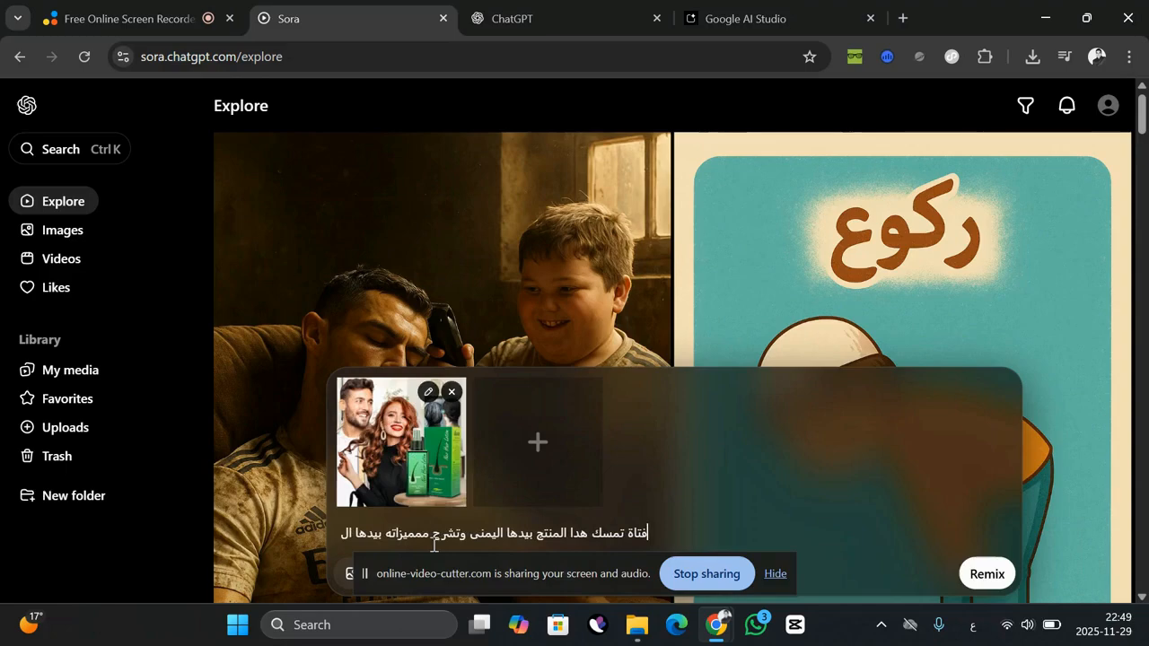
{"action": "type", "text": "ثانية د"}
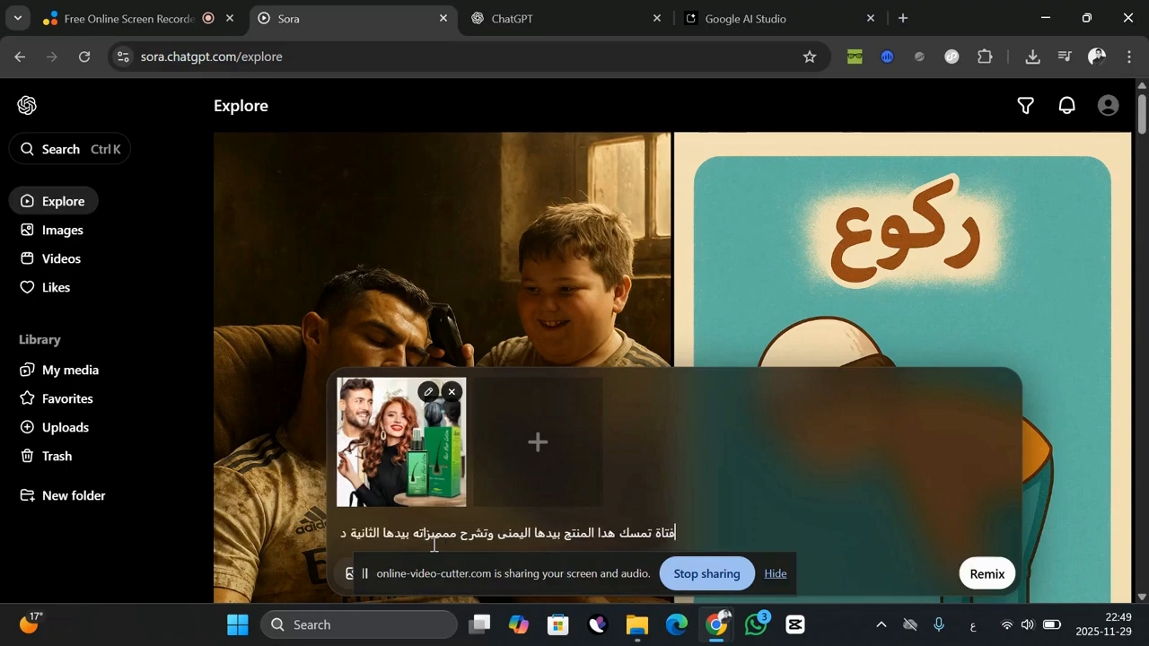
{"action": "type", "text": "ون العلبة"}
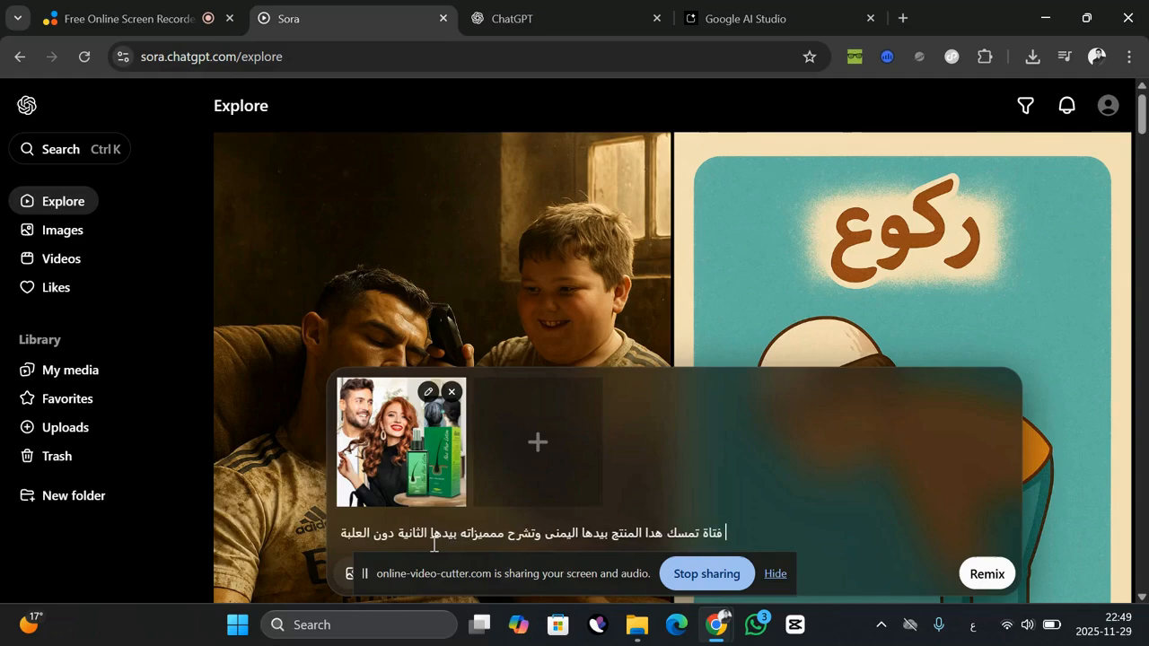
- Submit the remix of the uploaded product image and view its generation in My media
{"action": "left_click", "coordinate": [988, 576]}
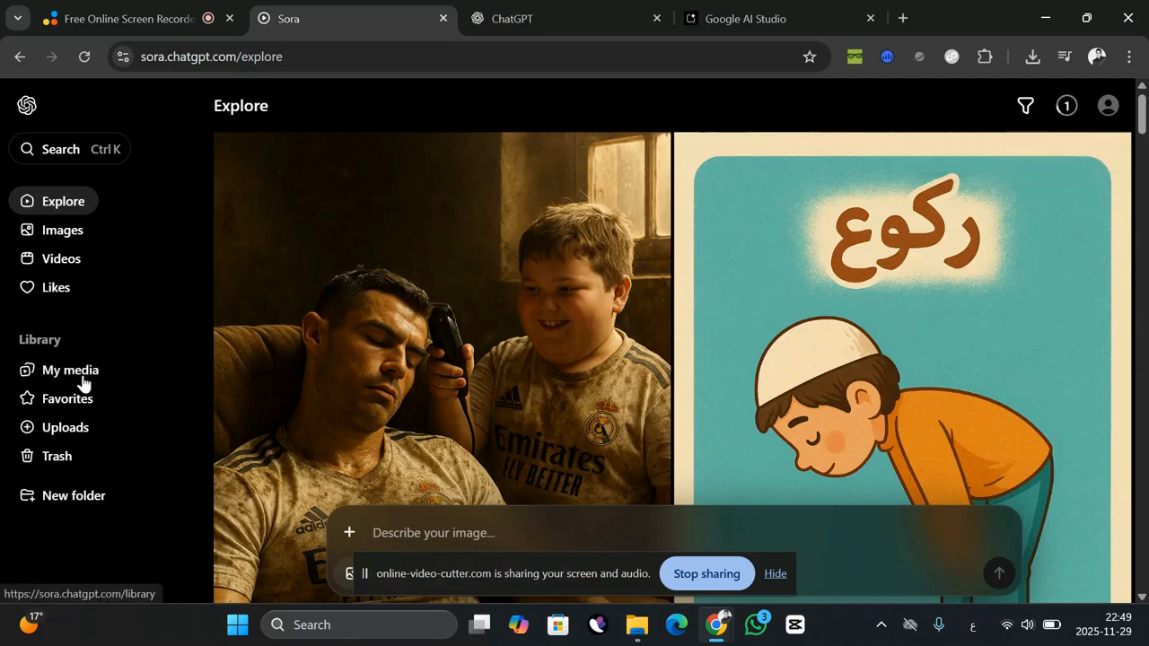
{"action": "left_click", "coordinate": [82, 383]}
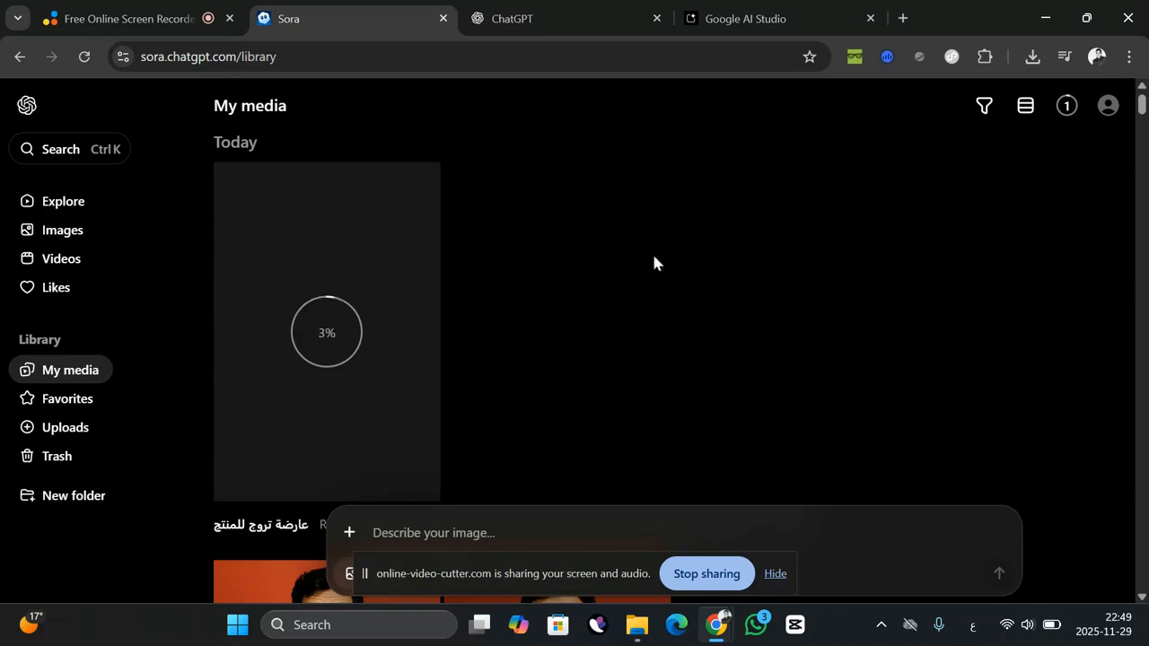
- Connect Planet VPN to the USA - Free server, dismiss its Black Friday offer and close the extension
{"action": "left_click", "coordinate": [927, 66]}
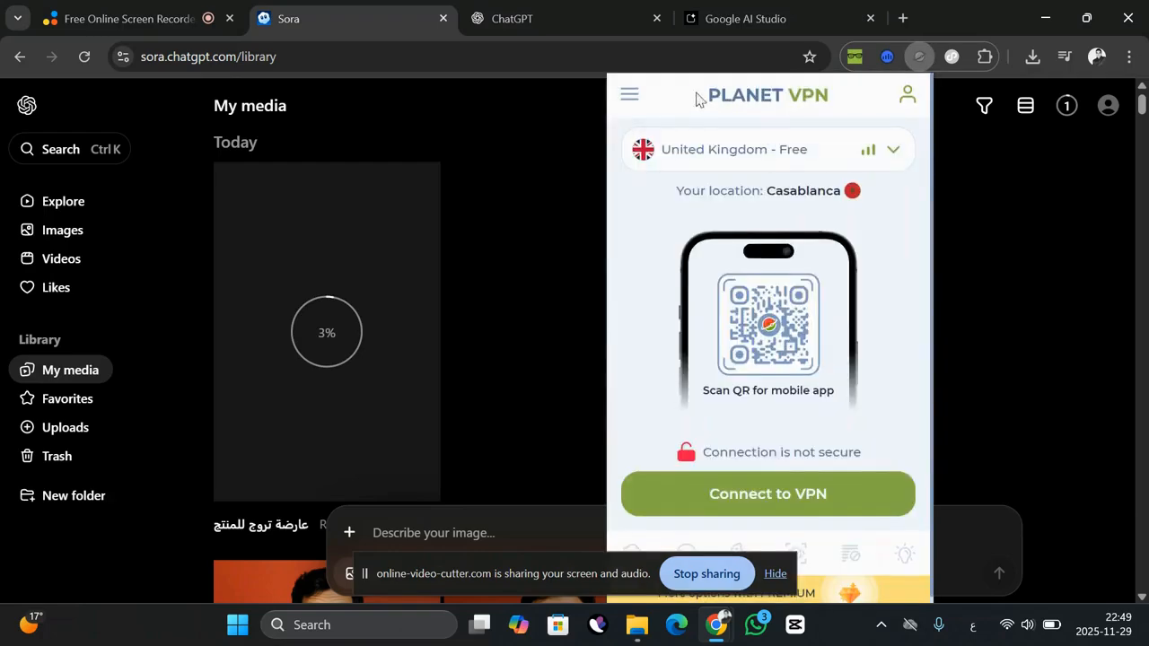
{"action": "left_click", "coordinate": [892, 152]}
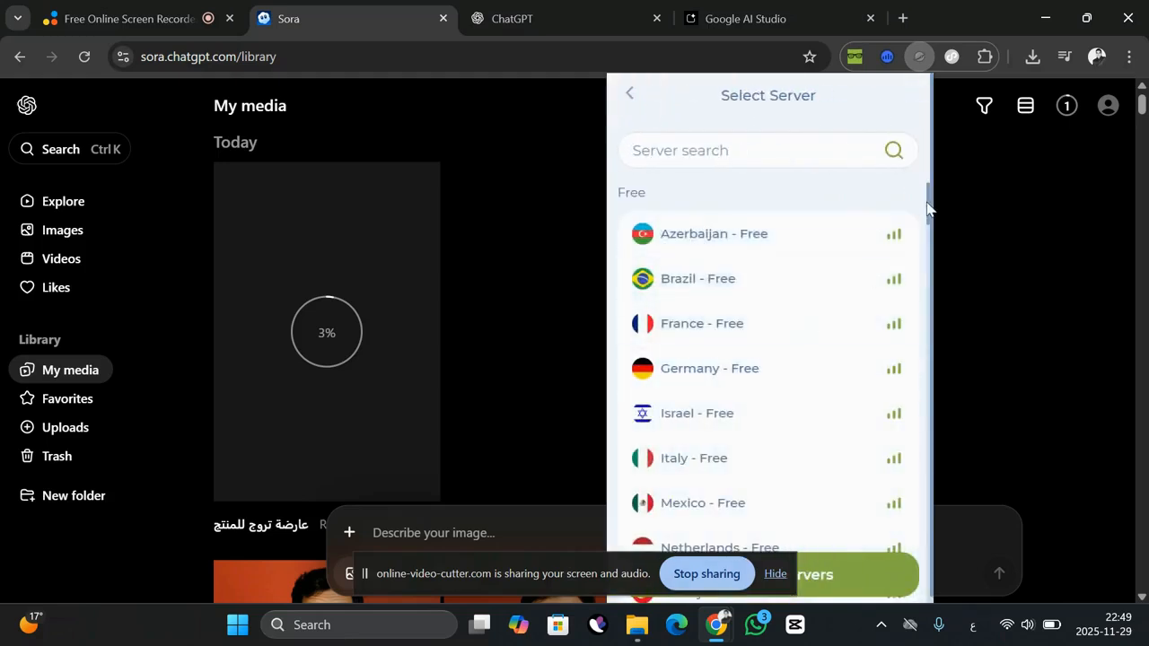
{"action": "left_click_drag", "start_coordinate": [927, 208], "coordinate": [936, 239]}
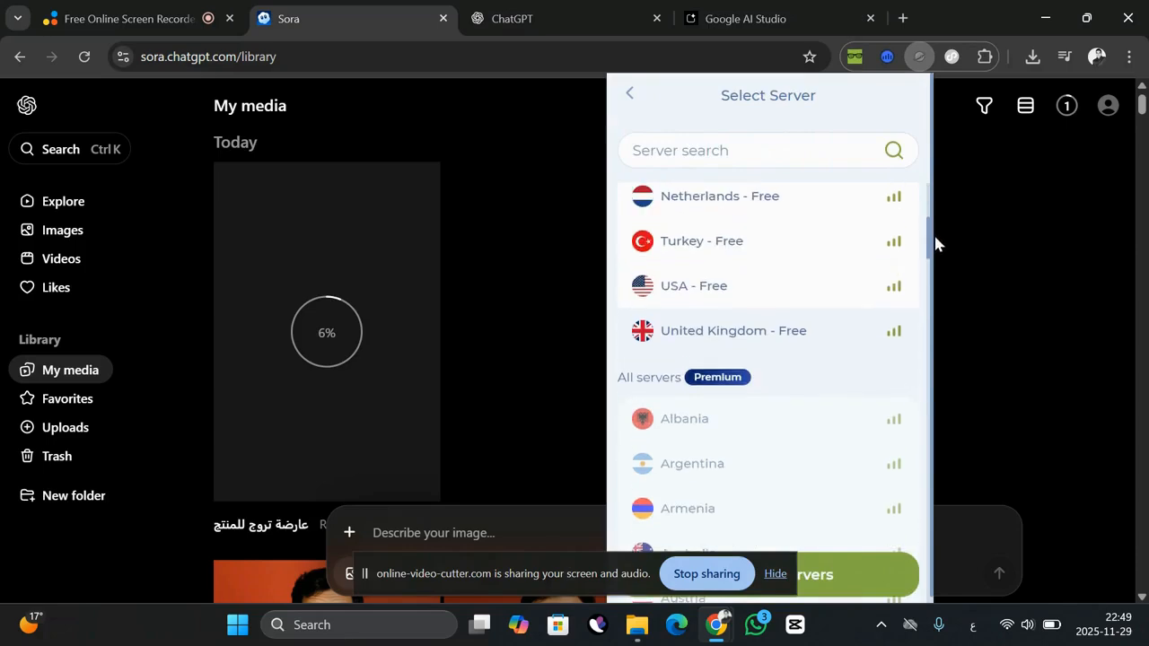
{"action": "left_click", "coordinate": [754, 289]}
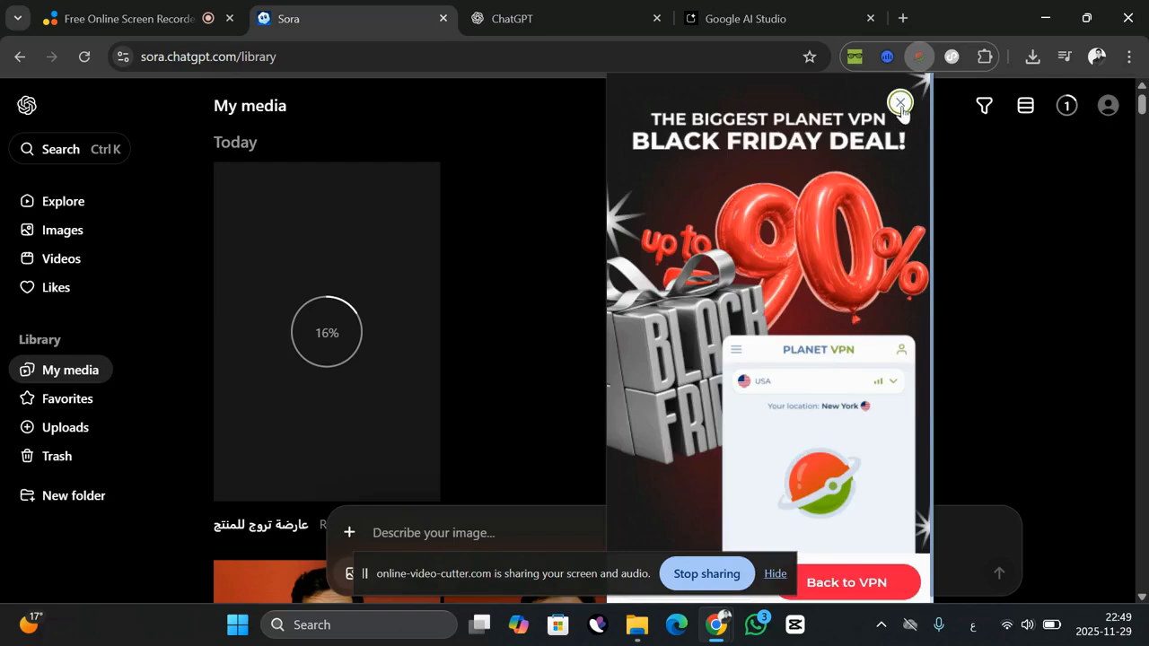
{"action": "left_click", "coordinate": [901, 104]}
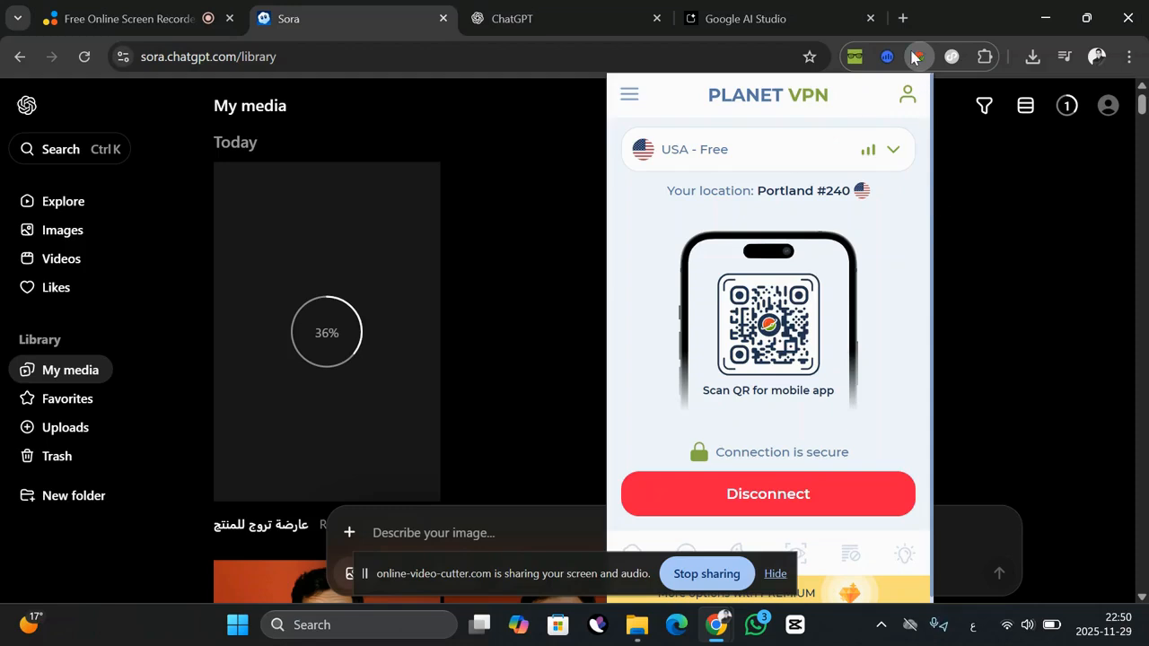
{"action": "left_click", "coordinate": [947, 239]}
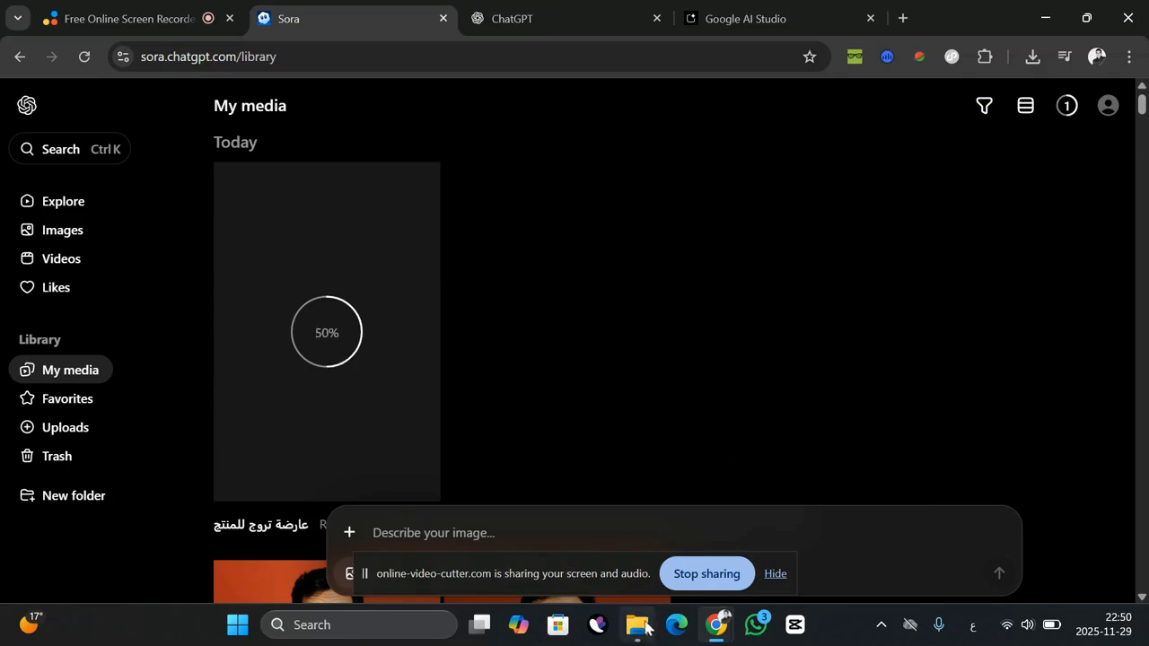
{"action": "mouse_move", "coordinate": [644, 628]}
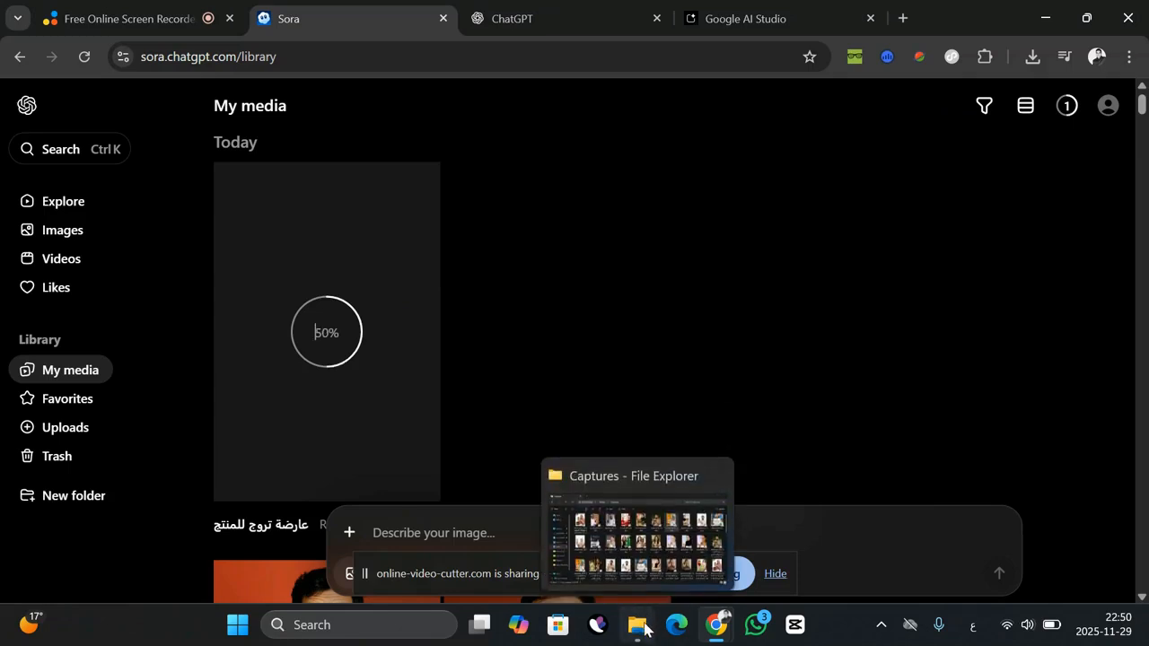
{"action": "left_click", "coordinate": [644, 628]}
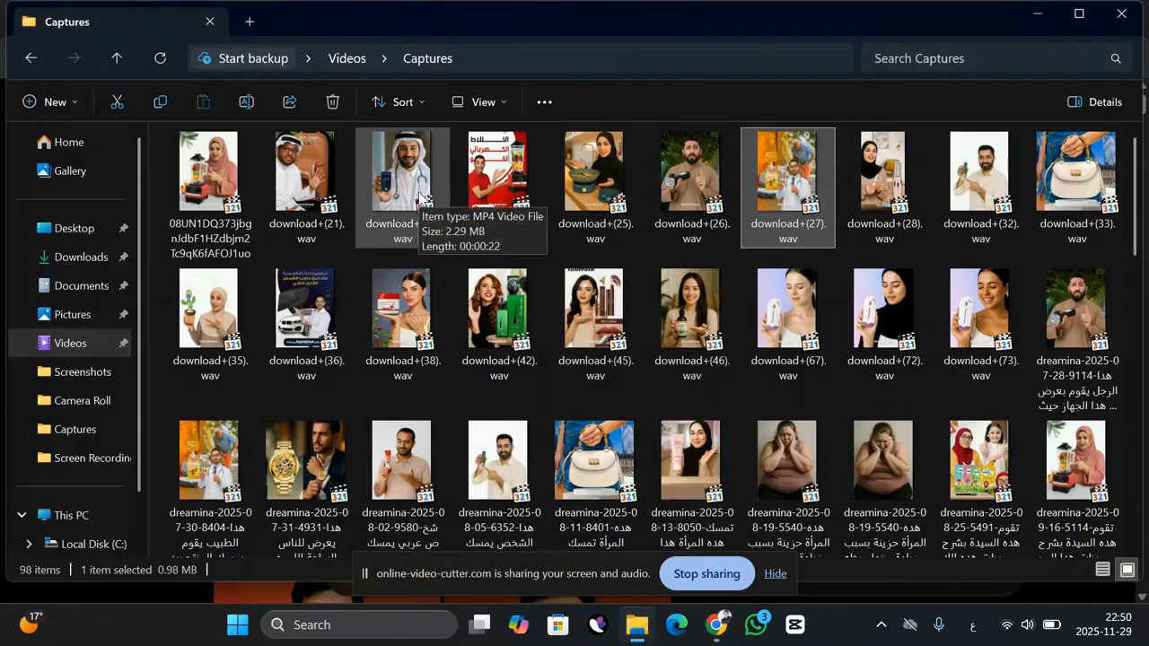
{"action": "left_click", "coordinate": [403, 456]}
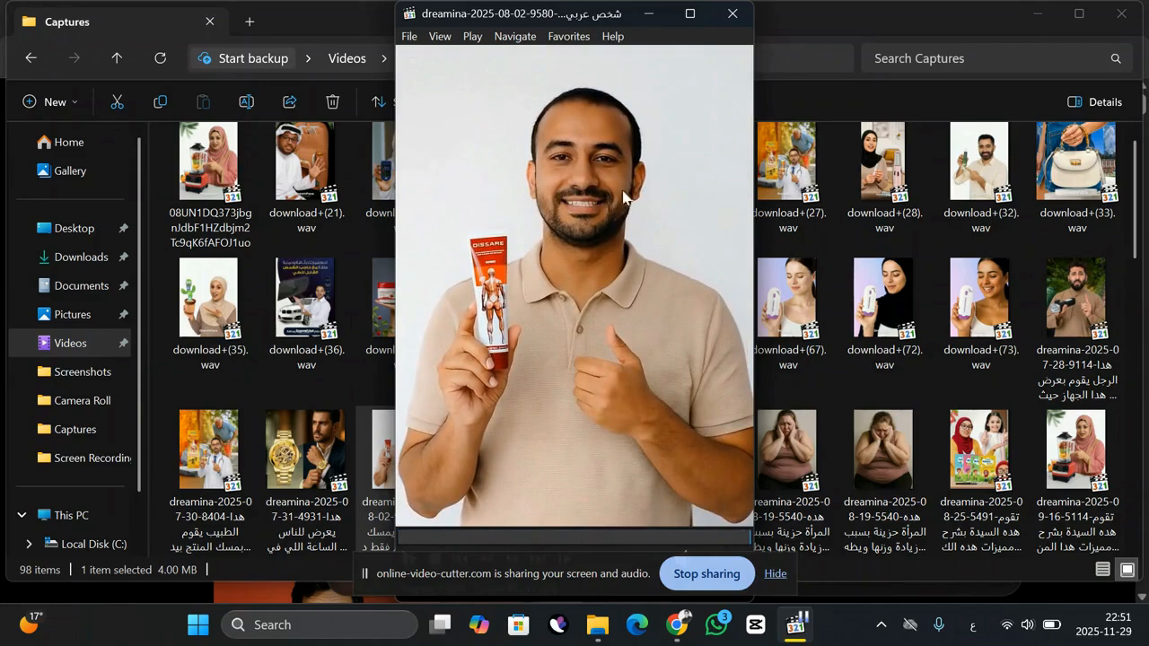
{"action": "left_click", "coordinate": [734, 13]}
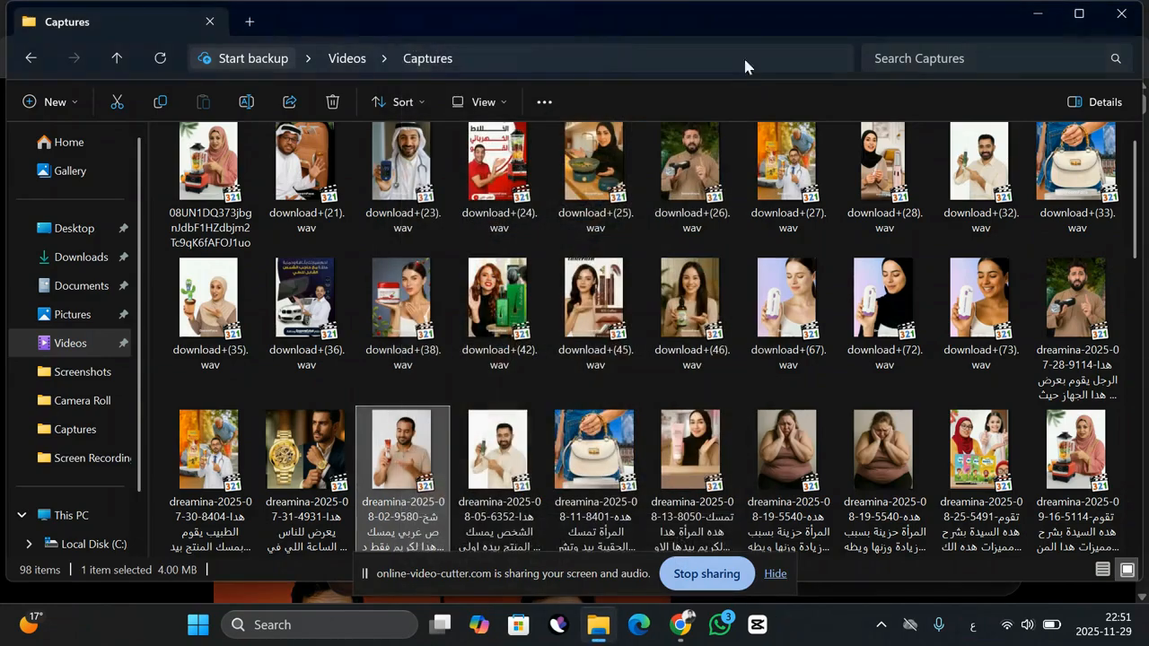
- Play the download+(67).wav video as a sample, pause it and close the player
{"action": "double_click", "coordinate": [789, 311]}
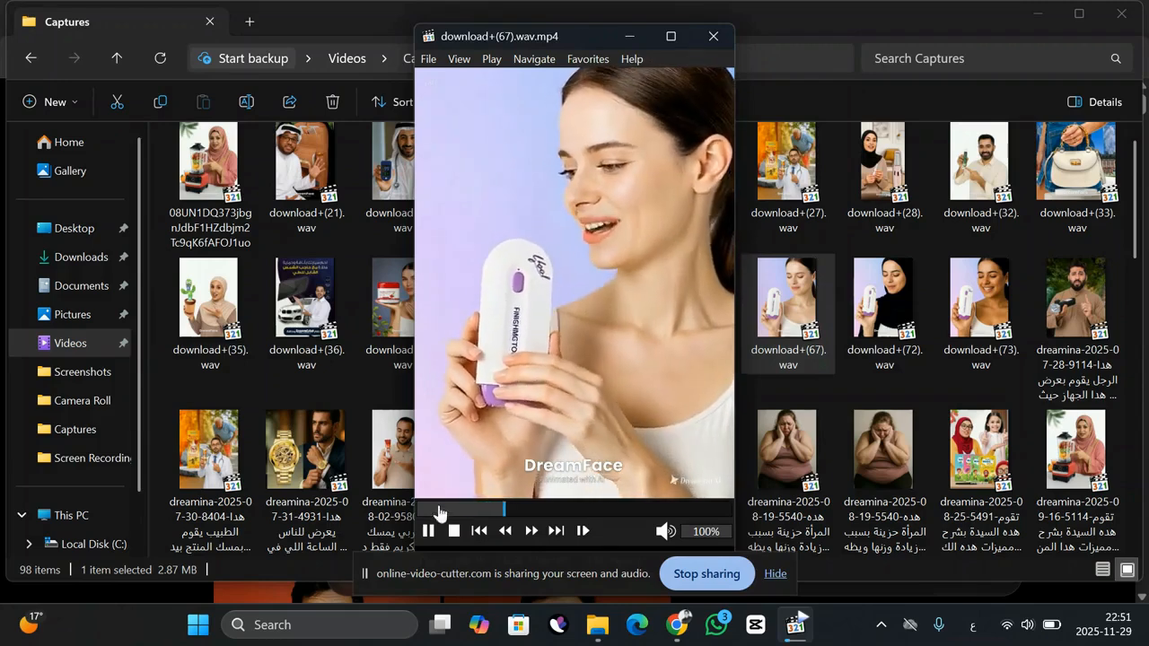
{"action": "left_click", "coordinate": [430, 532]}
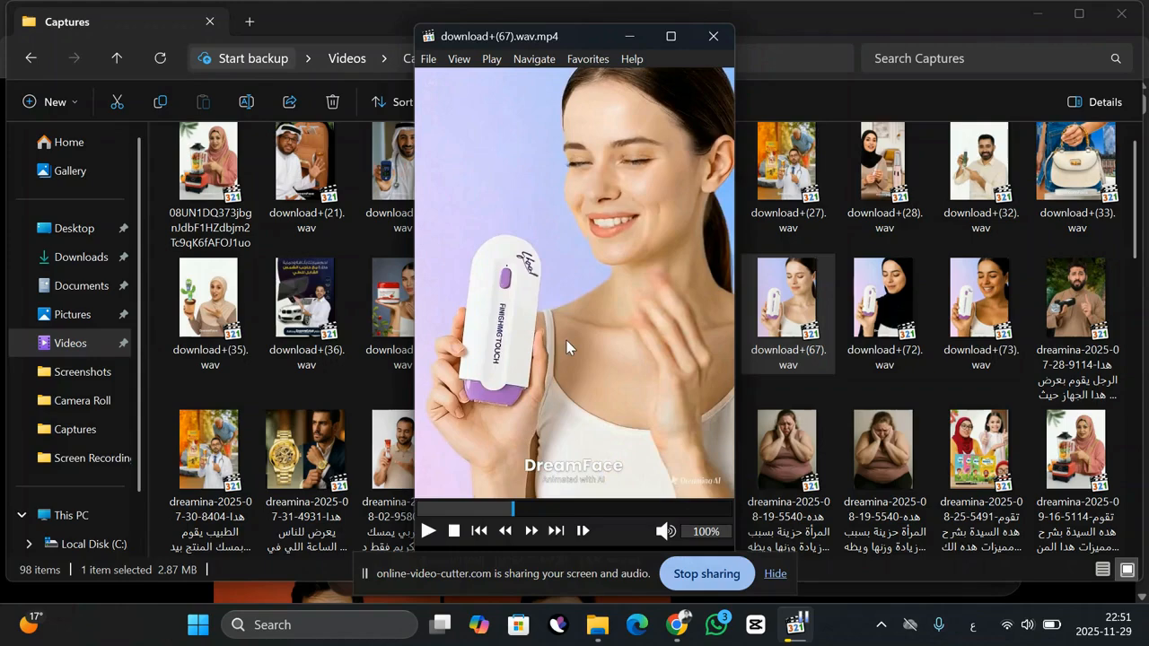
{"action": "left_click", "coordinate": [713, 38]}
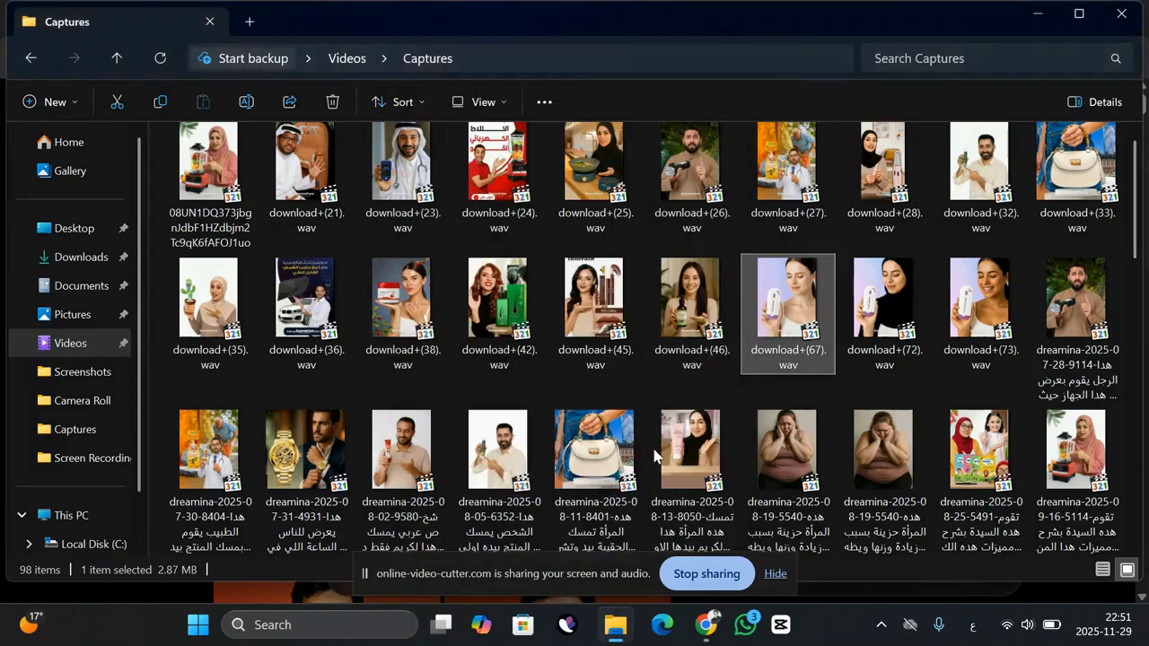
- Return to Sora's My media and download the image of the smiling brunette holding the white-and-purple Finishing Touch device against the blue background
{"action": "mouse_move", "coordinate": [718, 634]}
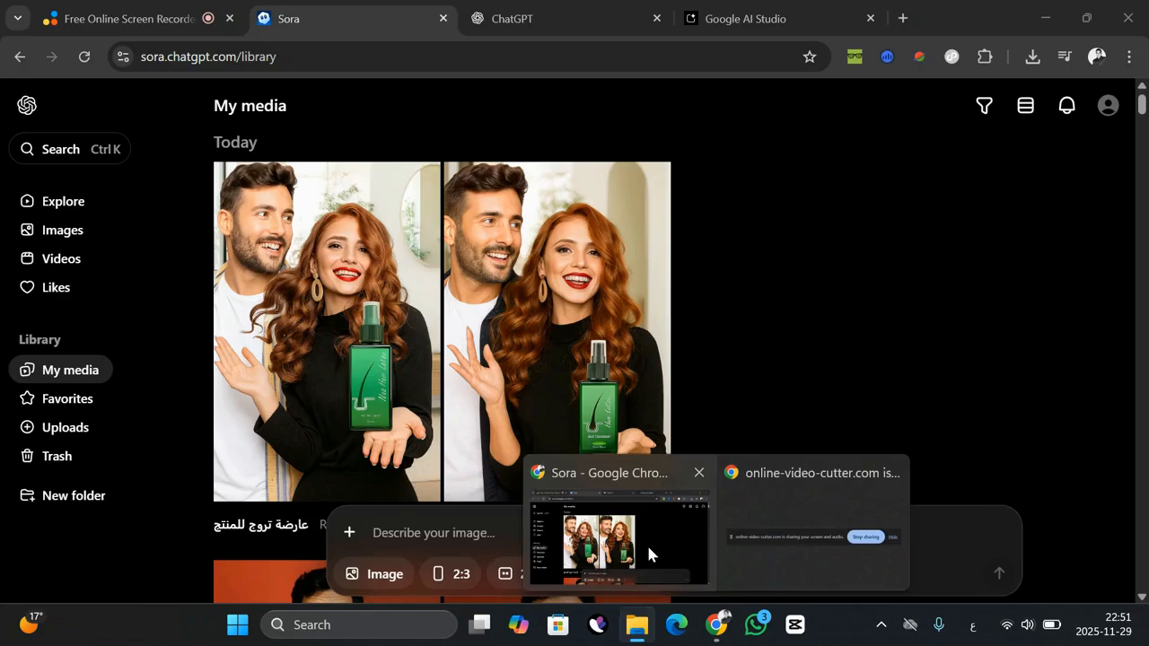
{"action": "left_click", "coordinate": [647, 543]}
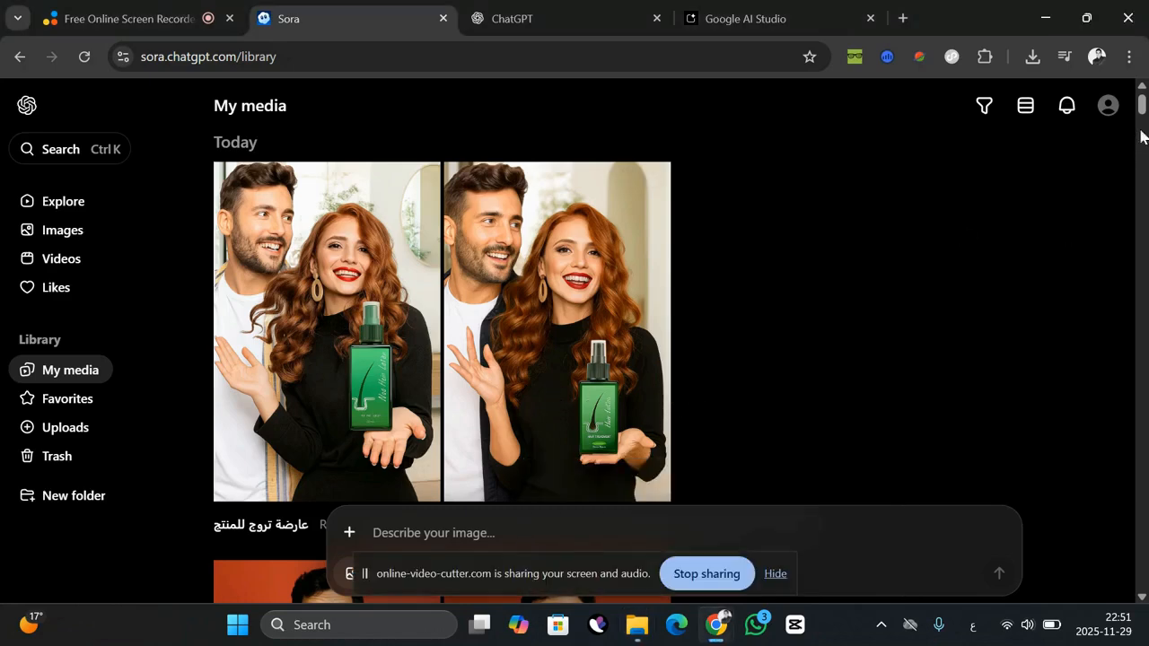
{"action": "left_click_drag", "start_coordinate": [1144, 108], "coordinate": [1146, 121]}
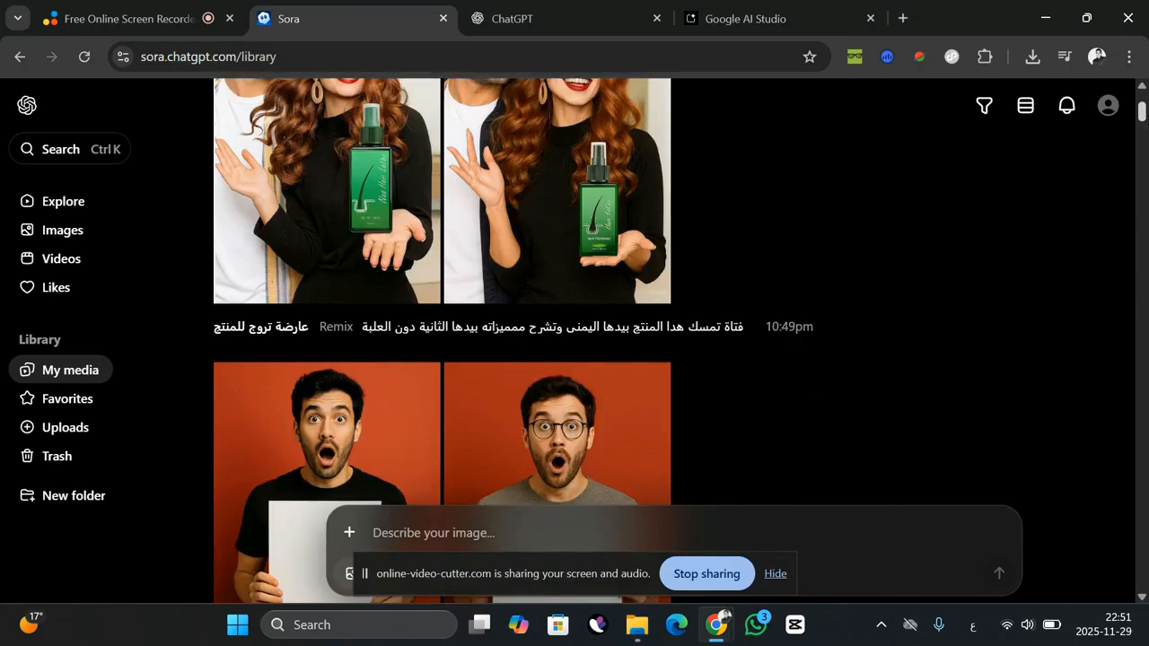
{"action": "scroll", "coordinate": [514, 340], "scroll_direction": "up", "scroll_amount": 2}
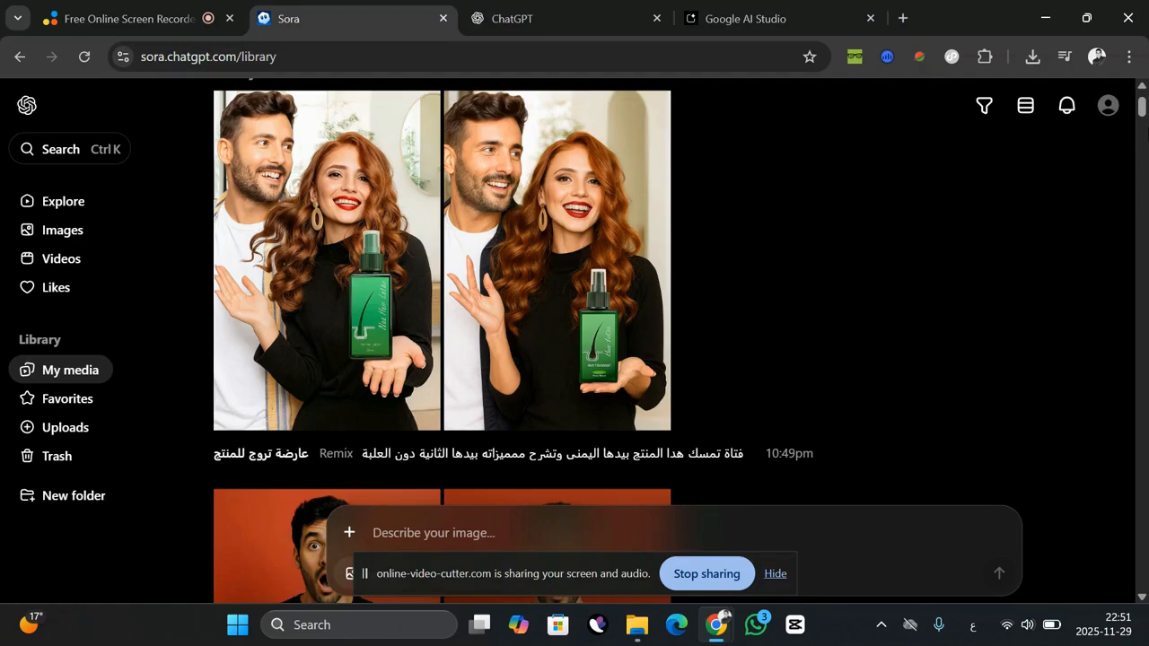
{"action": "left_click_drag", "start_coordinate": [1144, 122], "coordinate": [1145, 265]}
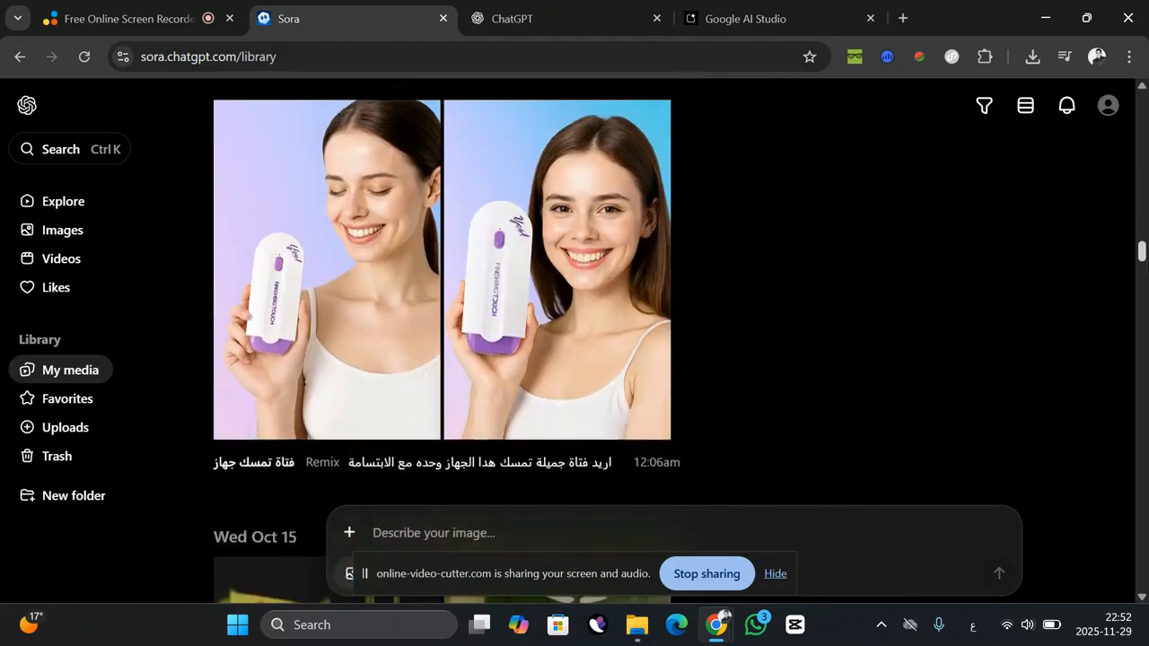
{"action": "scroll", "coordinate": [597, 350], "scroll_direction": "up", "scroll_amount": 2}
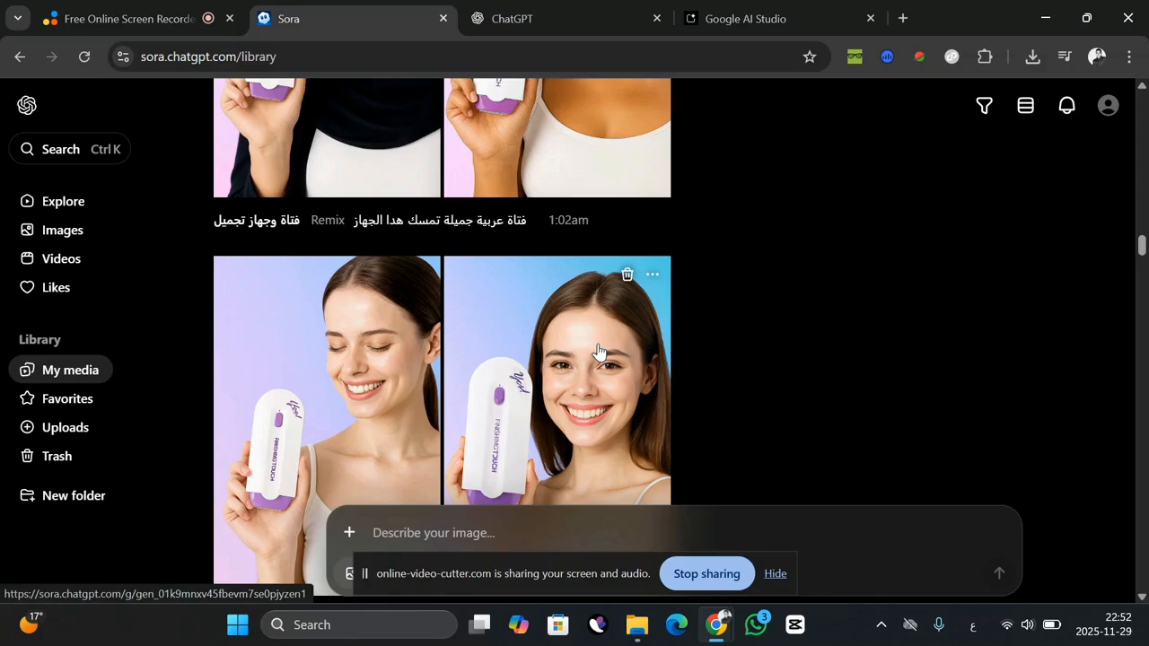
{"action": "left_click", "coordinate": [638, 296]}
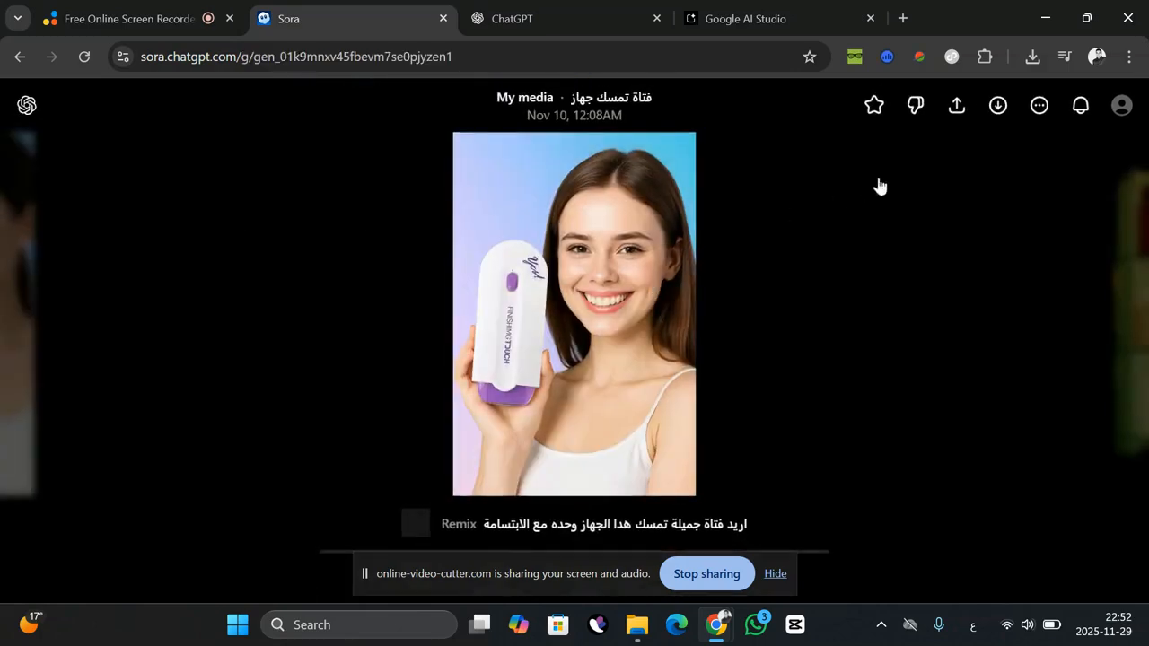
{"action": "left_click", "coordinate": [999, 107]}
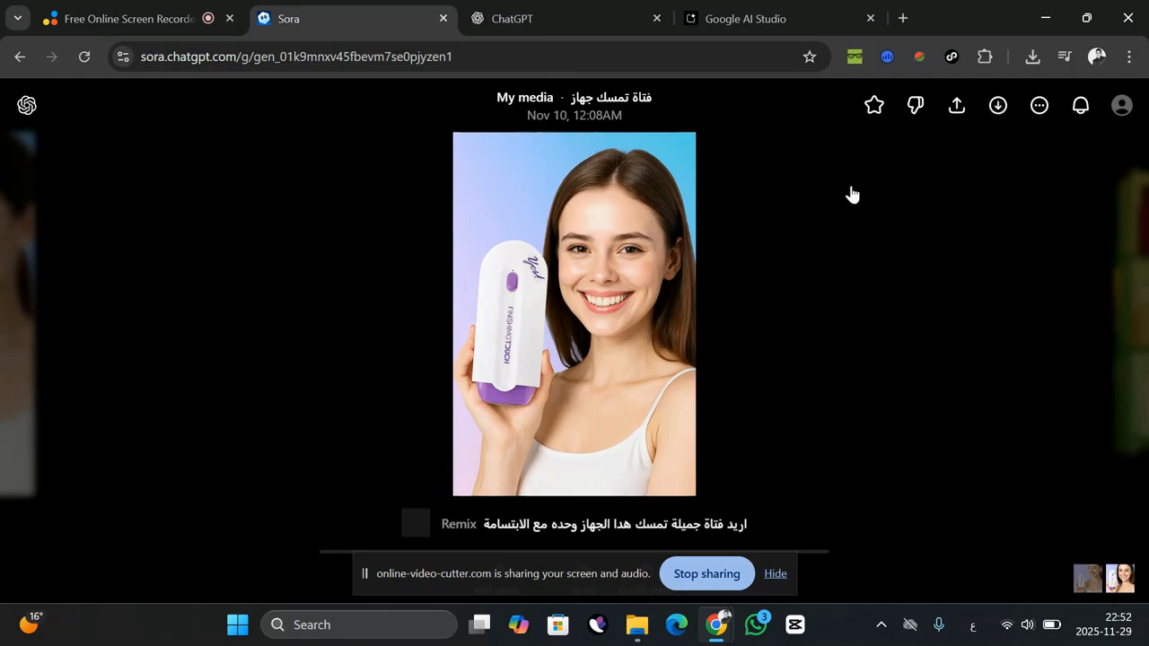
- Switch to ChatGPT and submit the prompt "صايب ليا نص اعلاني للفيديو الاشهاري بالنسبلة لمنتج ازالة الشعر للنساء في حدود 20 ثانية"
{"action": "left_click", "coordinate": [546, 18]}
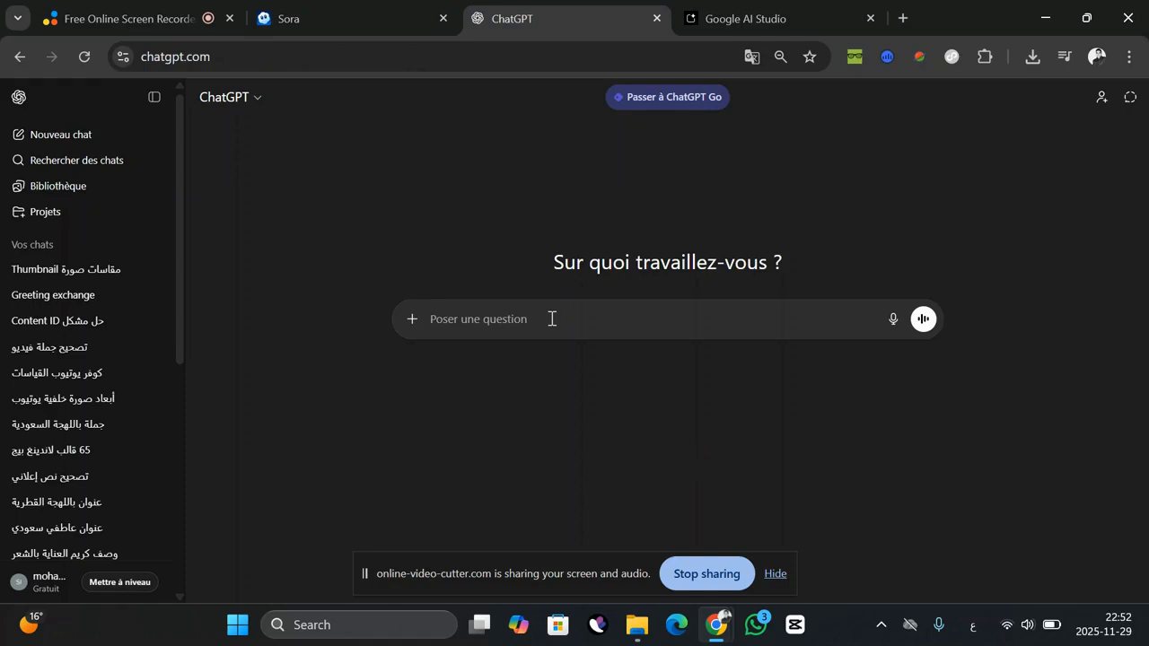
{"action": "type", "text": "صايب ليا"}
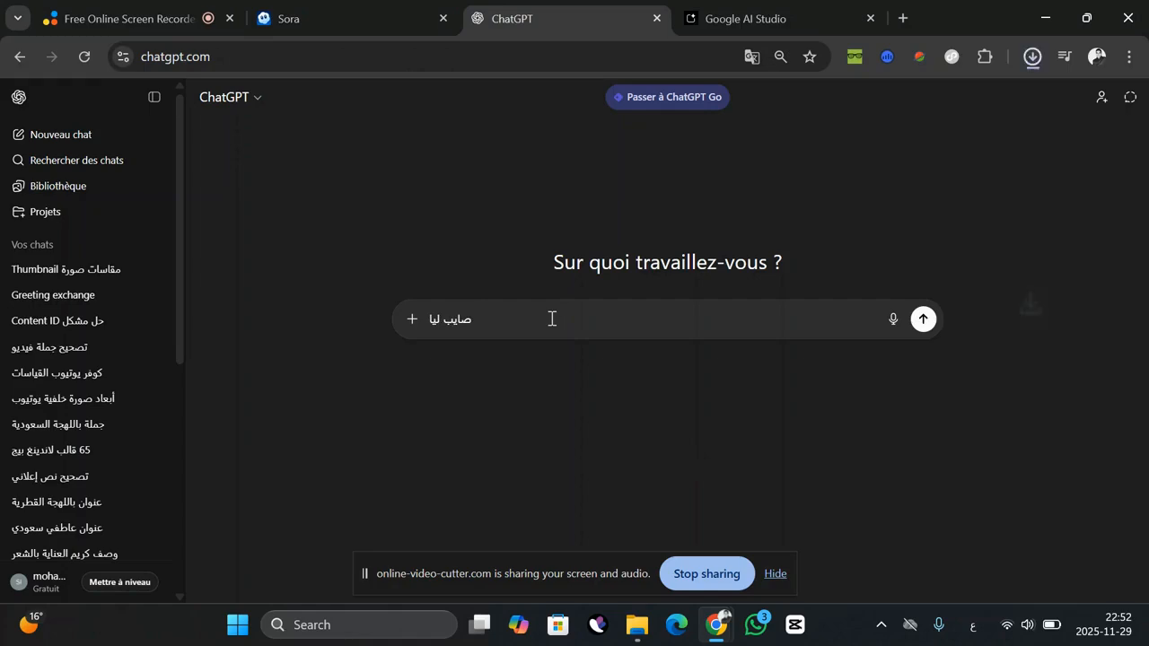
{"action": "type", "text": " ن"}
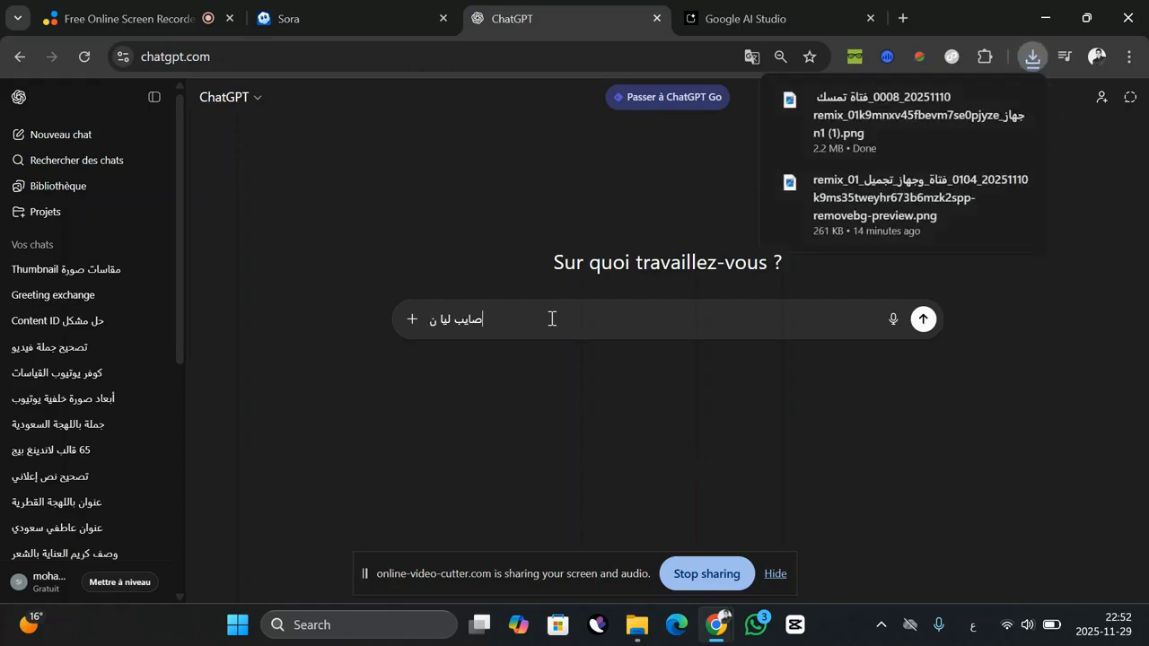
{"action": "type", "text": "ص اعلاني للفيدي"}
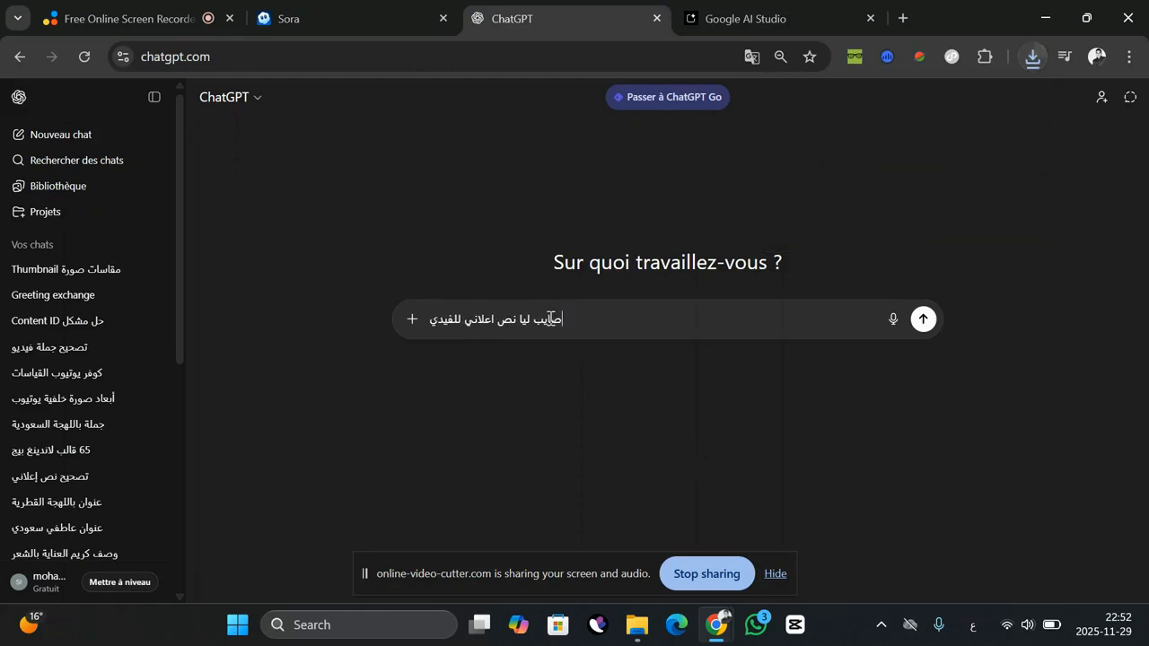
{"action": "type", "text": "و الاشه"}
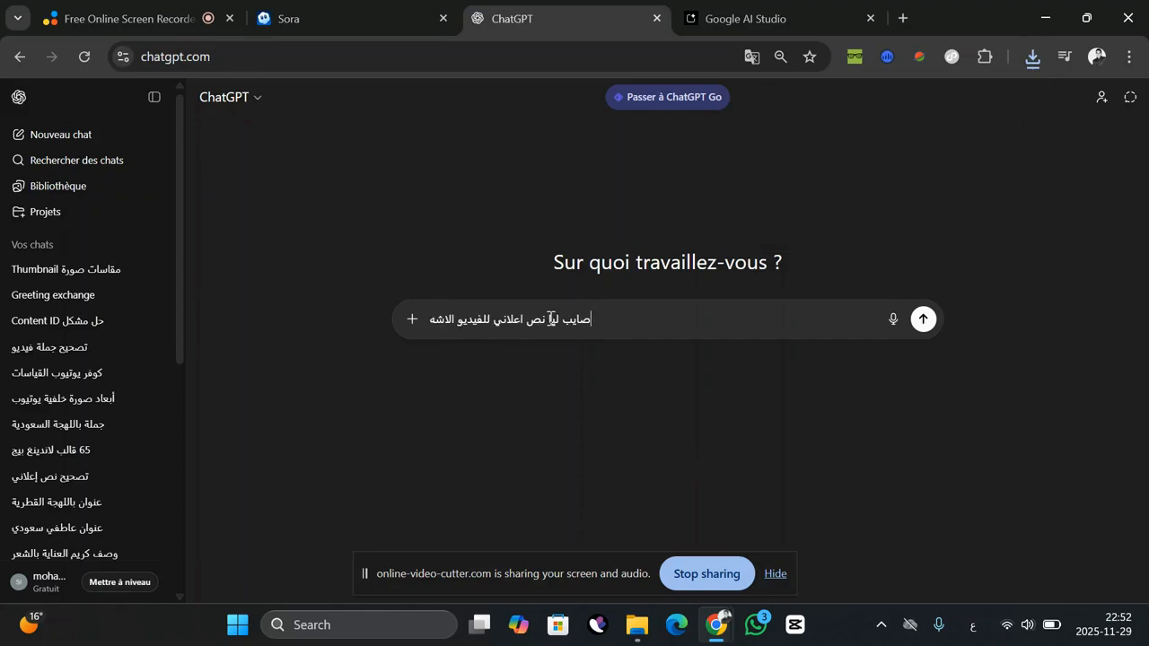
{"action": "type", "text": "اري بال"}
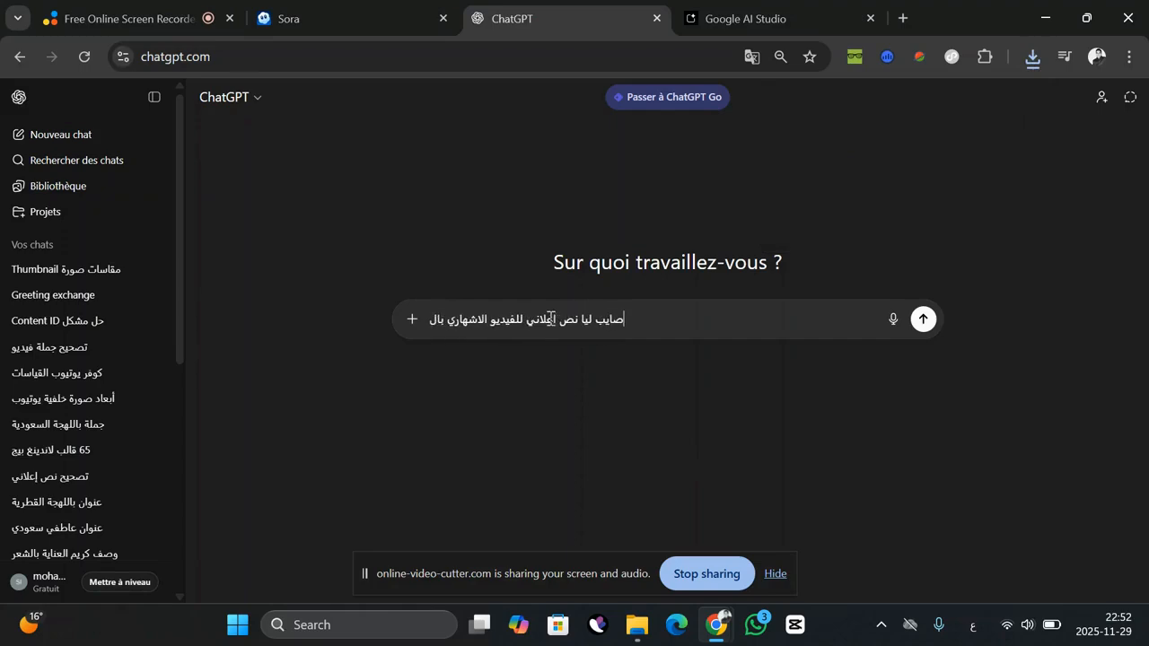
{"action": "type", "text": "نسبلة ل"}
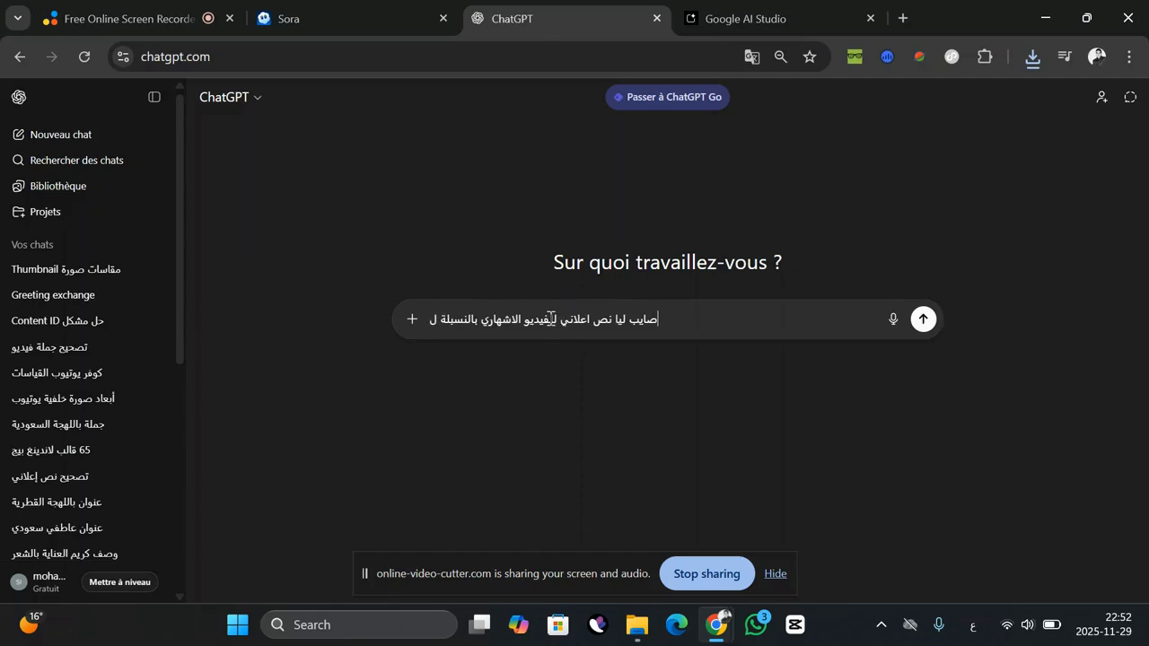
{"action": "type", "text": "منتج ا"}
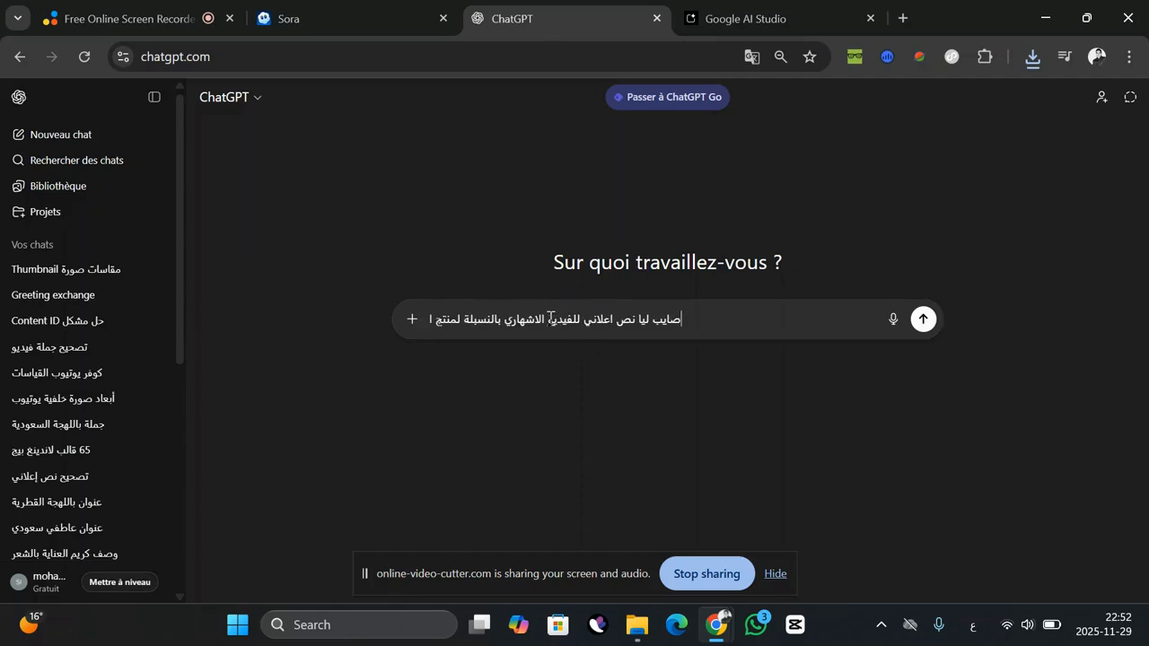
{"action": "type", "text": "زالة الشعر"}
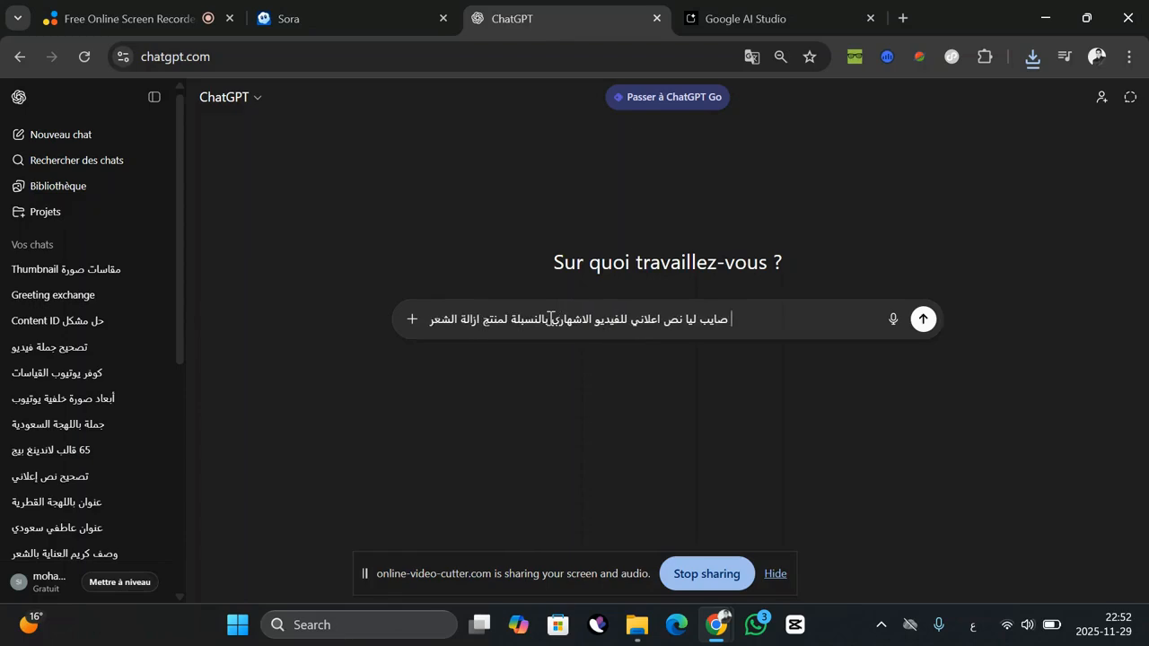
{"action": "type", "text": " لل"}
{"action": "type", "text": "نسا"}
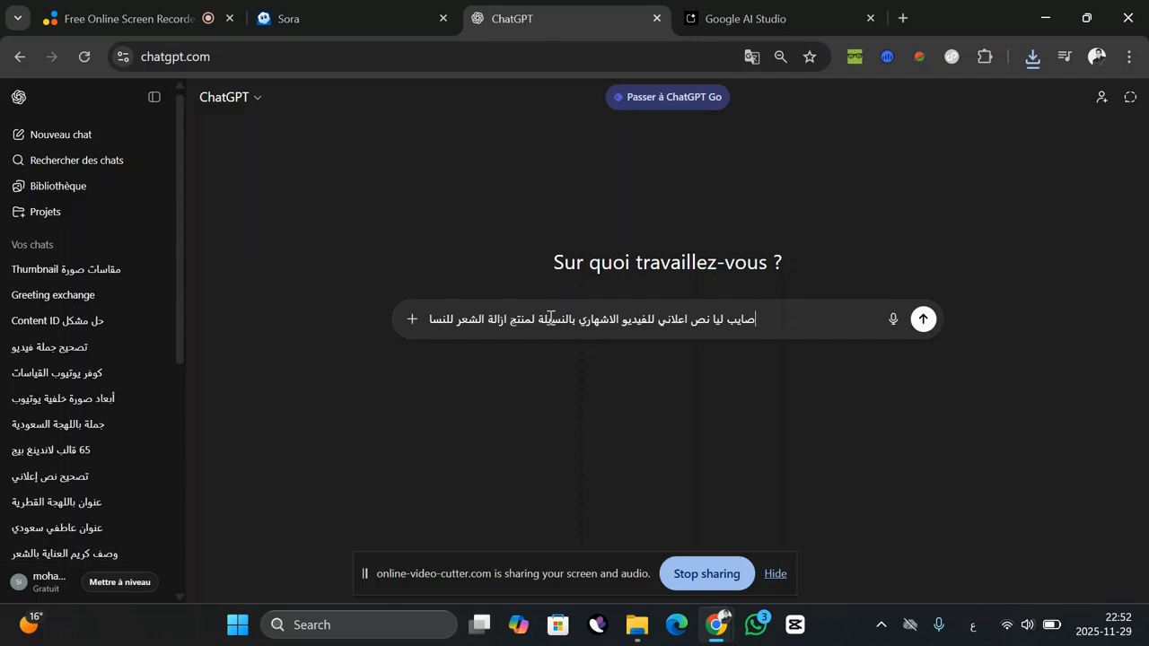
{"action": "type", "text": "ء في ح"}
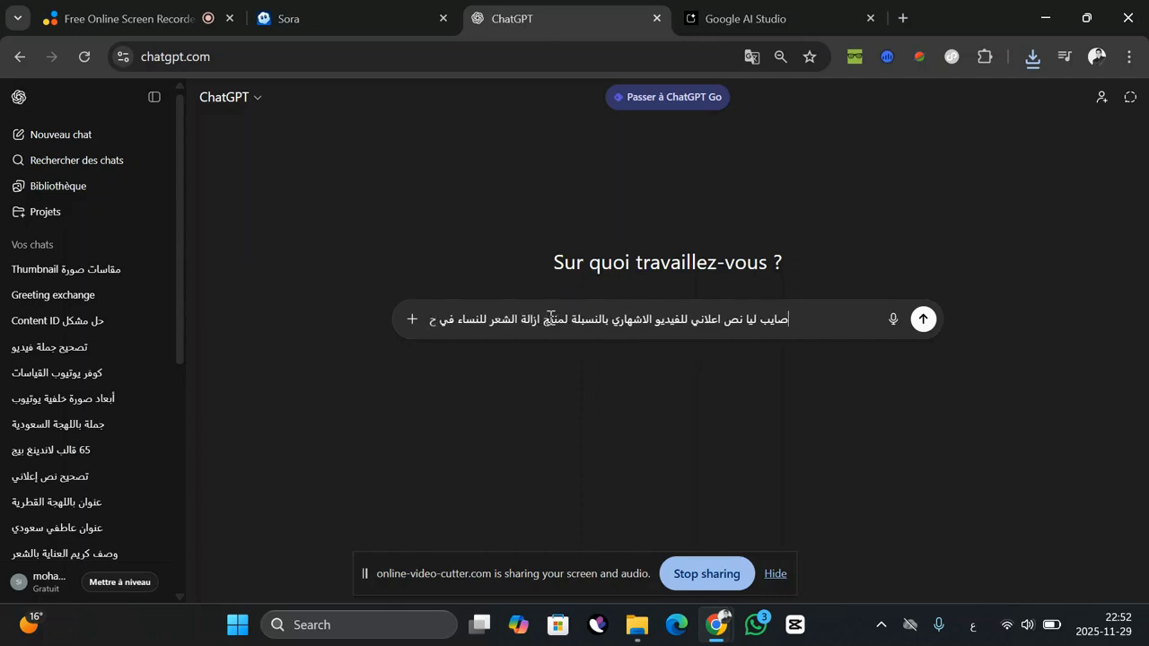
{"action": "type", "text": "دود 2"}
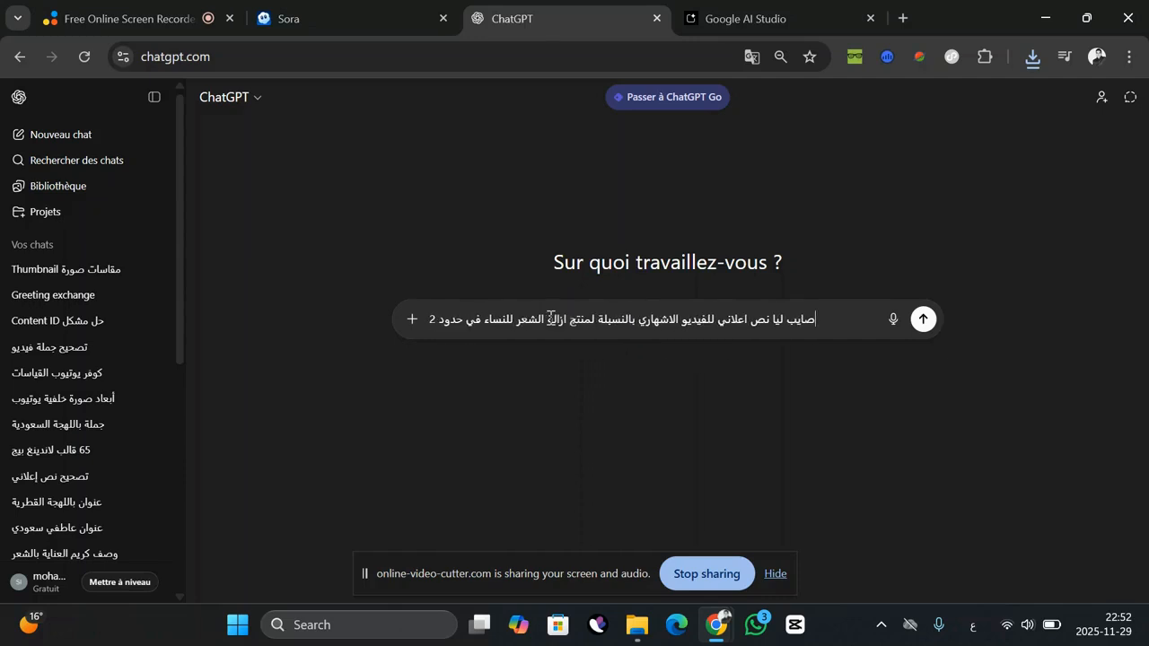
{"action": "type", "text": "0 ثانية"}
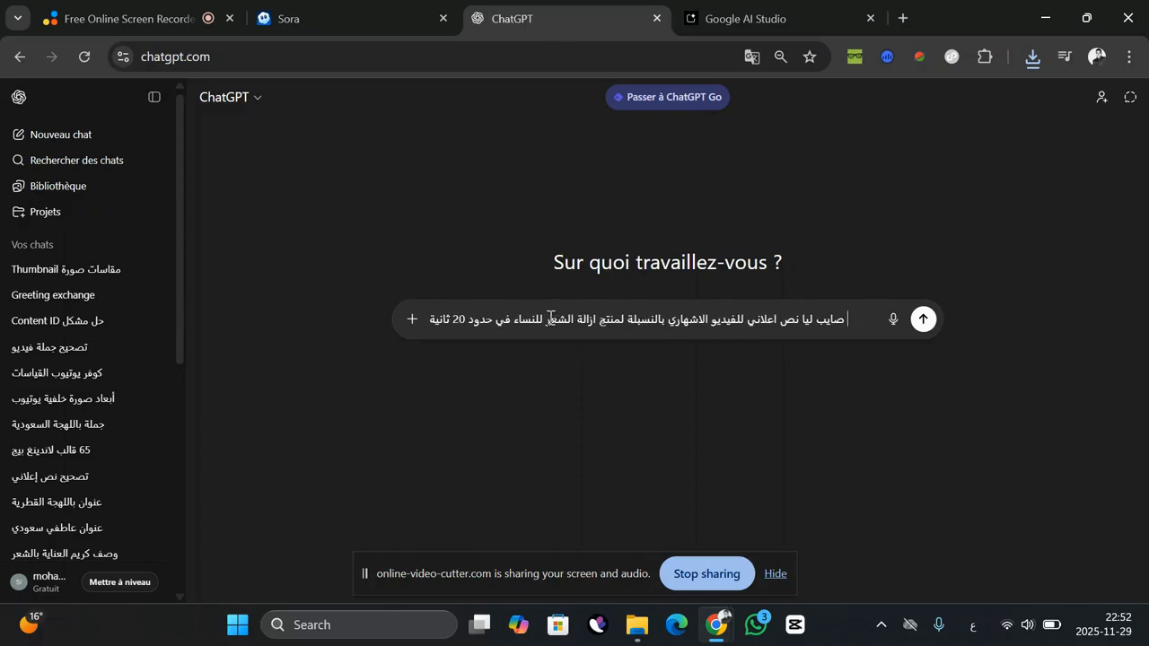
{"action": "key", "text": "Return"}
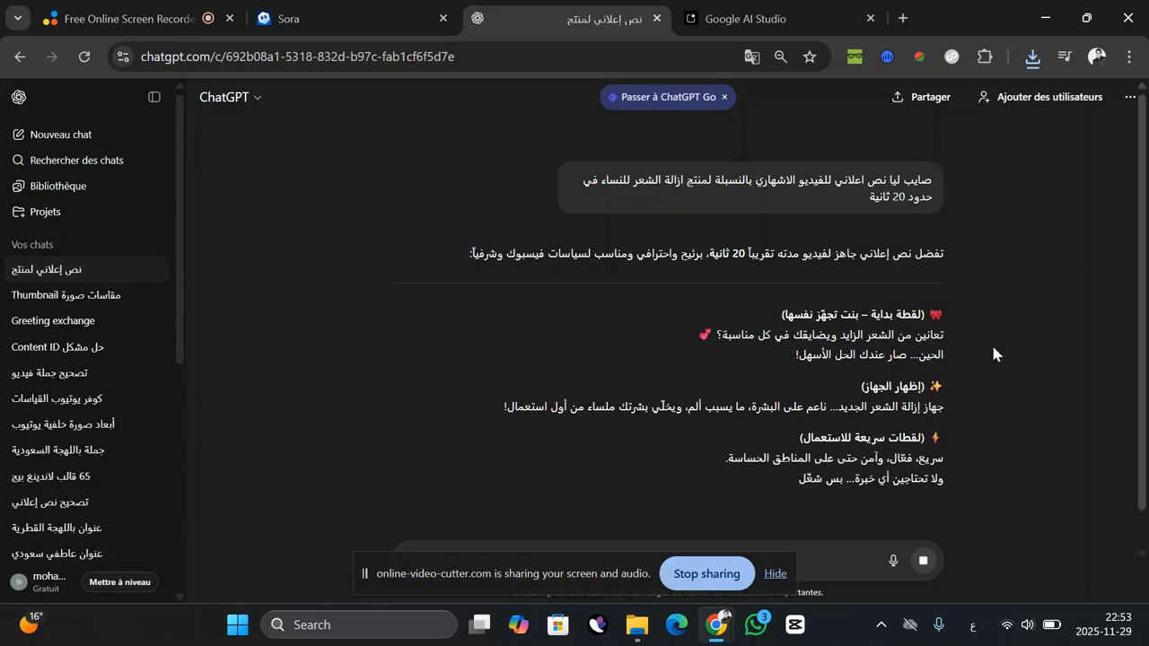
- Ask for only the advertising text with the follow-up message "لا بغيت غي نص اعلاني"
{"action": "scroll", "coordinate": [1141, 285], "scroll_direction": "down", "scroll_amount": 2}
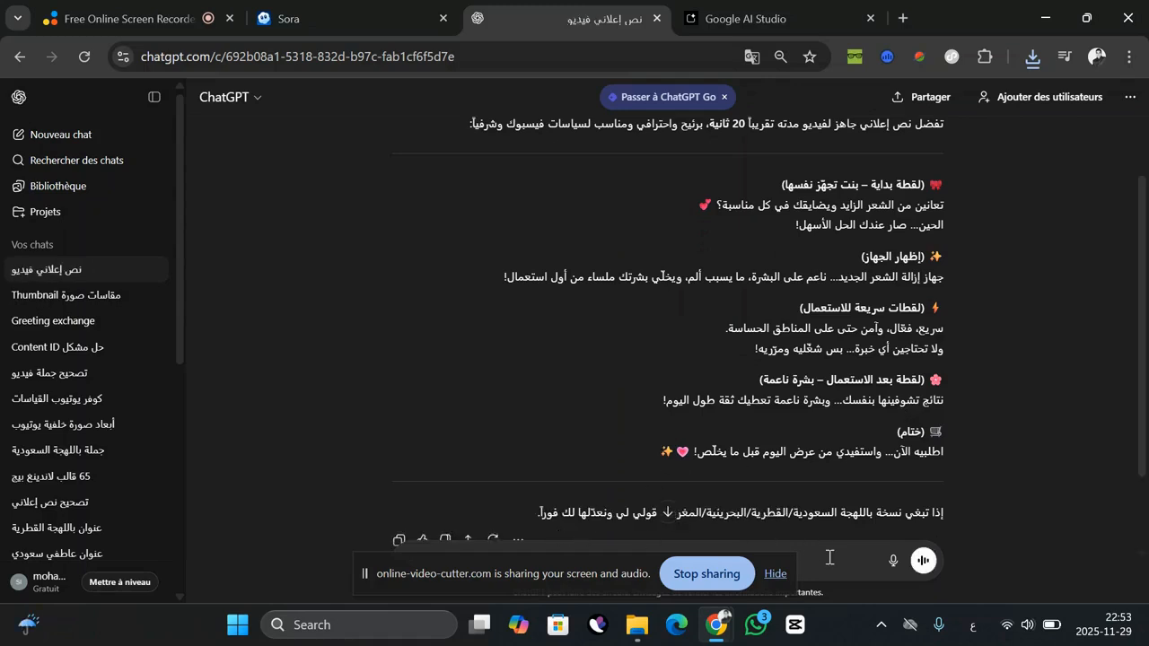
{"action": "left_click", "coordinate": [777, 578]}
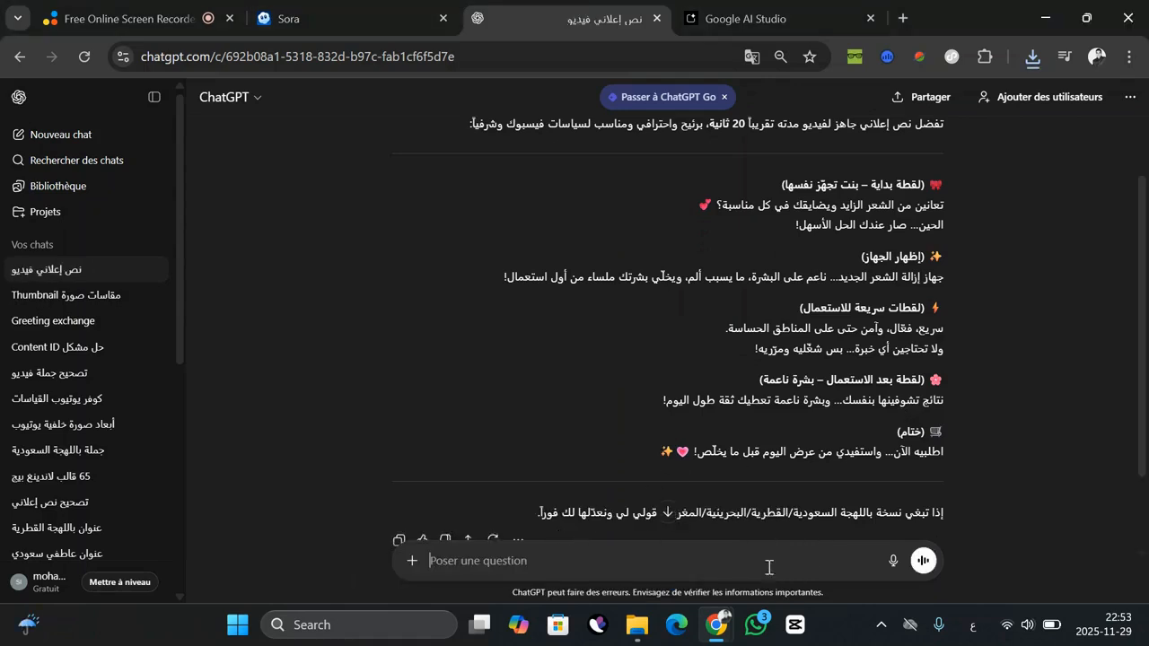
{"action": "type", "text": "لا ب"}
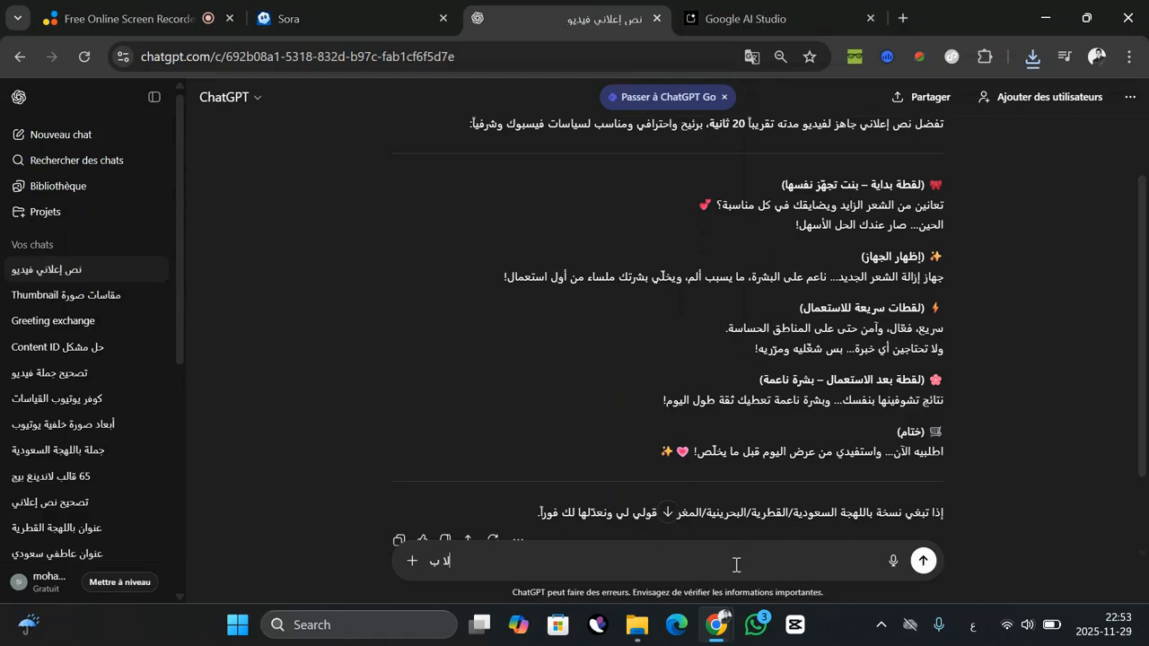
{"action": "type", "text": "غيت غي نص اعلاني"}
{"action": "key", "text": "Return"}
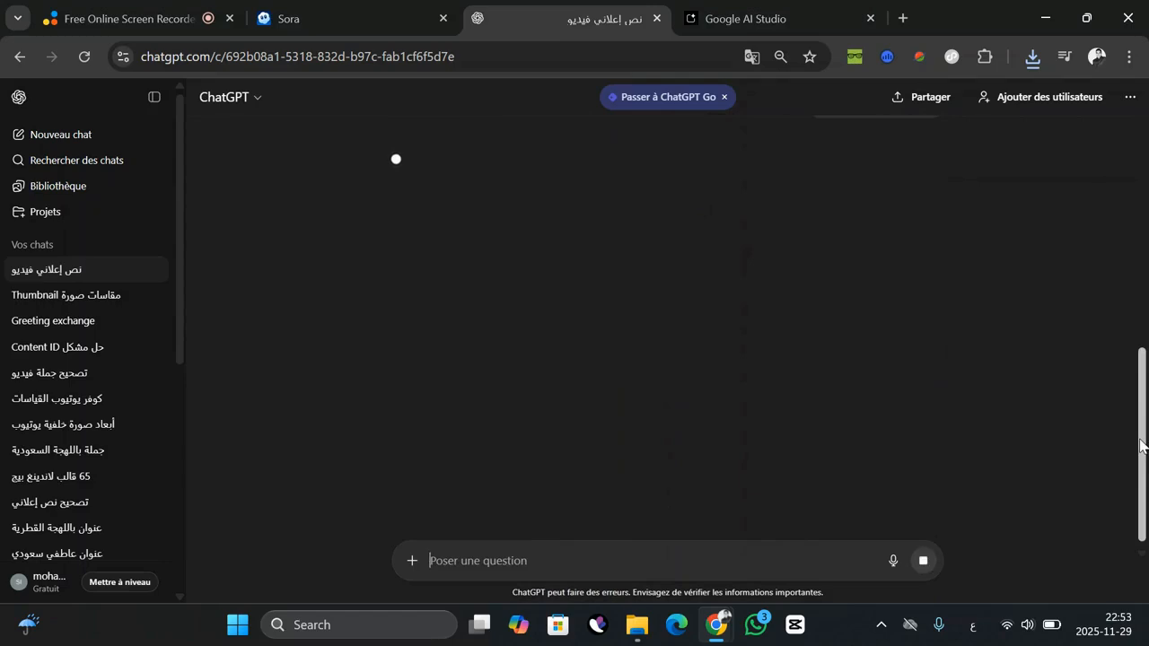
- Copy the shortened advertising script from the reply, from "تعانين من الشعر الزايد" through the closing "اطلبيه اليوم" line
{"action": "scroll", "coordinate": [1140, 446], "scroll_direction": "up", "scroll_amount": 1}
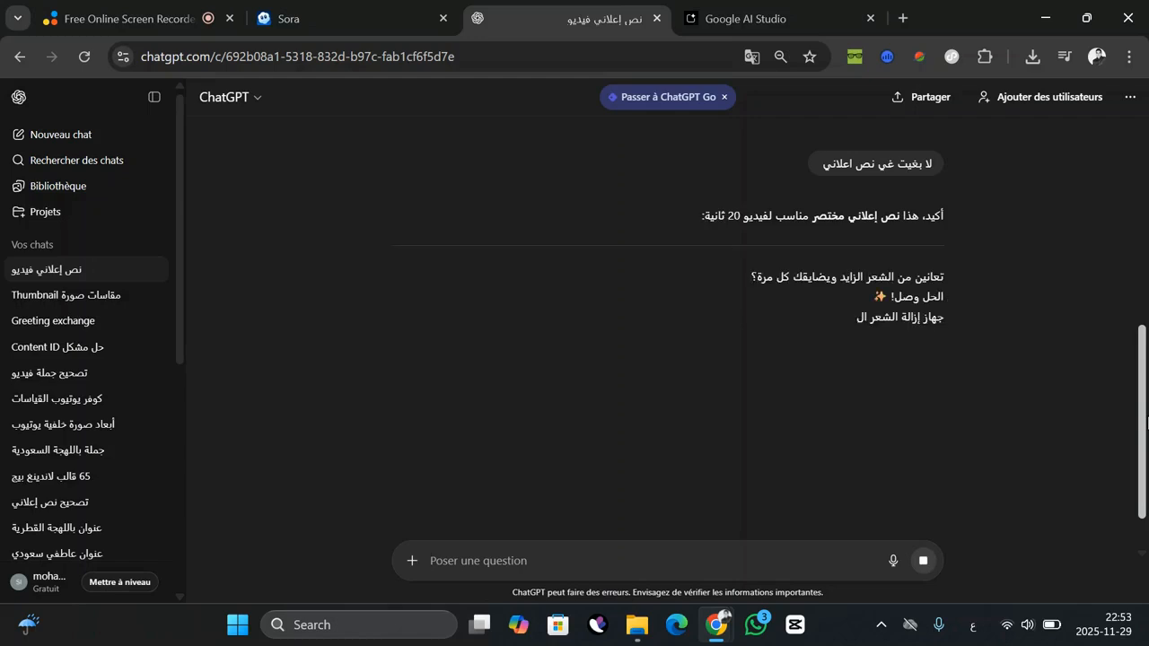
{"action": "left_click_drag", "start_coordinate": [1148, 424], "coordinate": [1148, 449]}
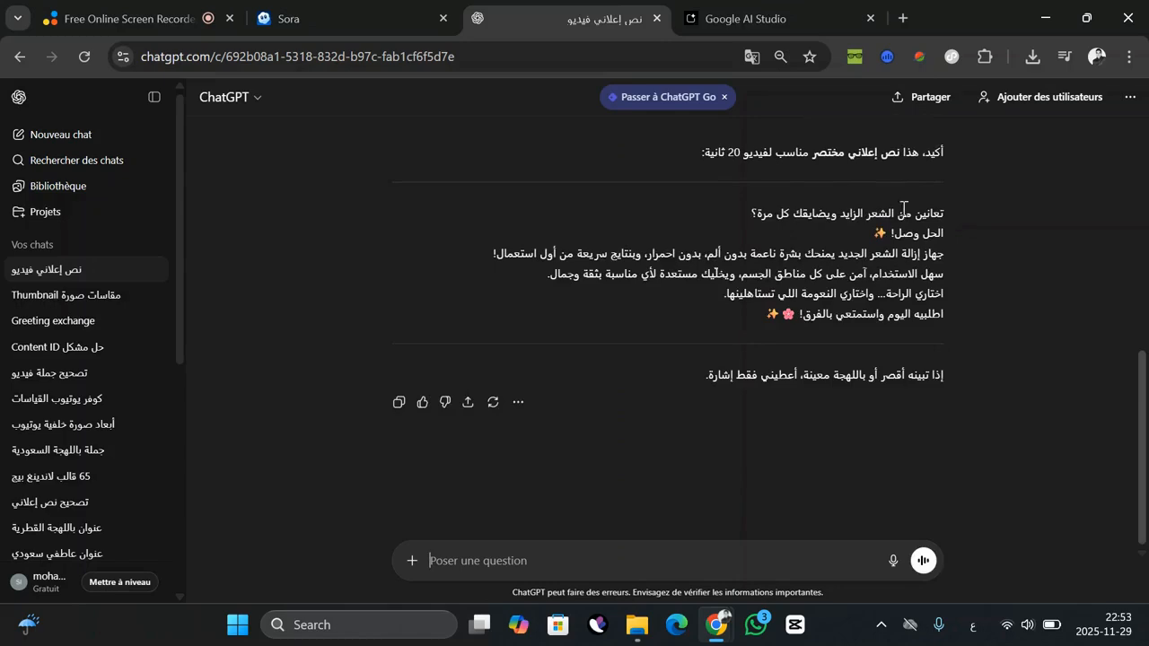
{"action": "left_click_drag", "start_coordinate": [881, 212], "coordinate": [864, 308]}
{"action": "right_click", "coordinate": [865, 308]}
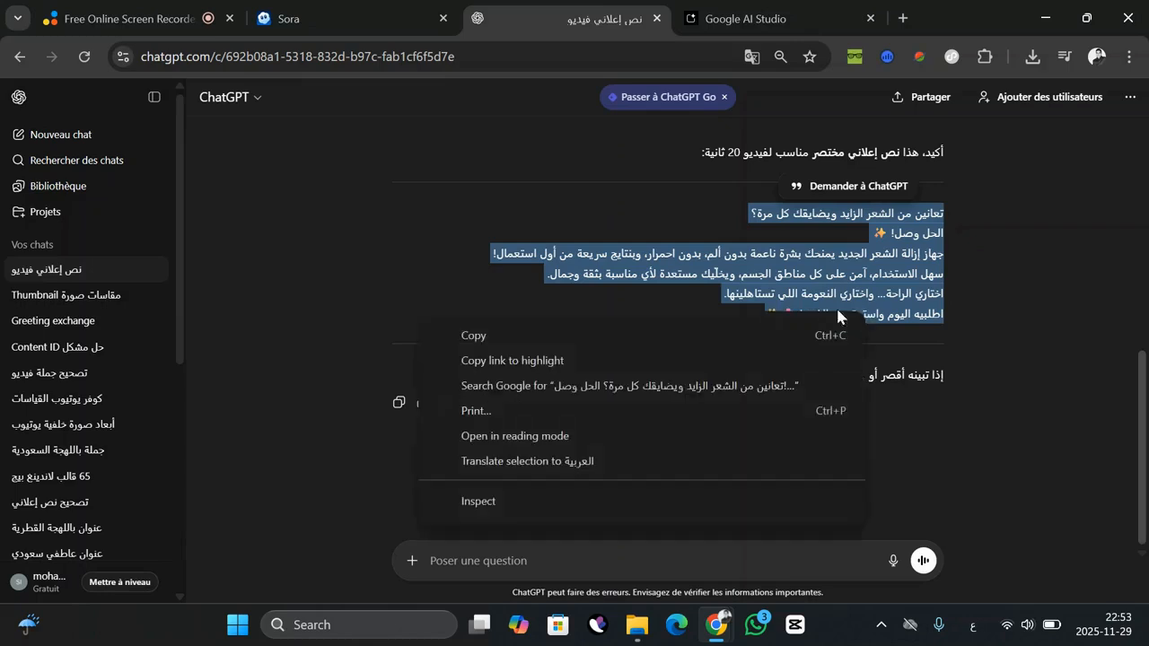
{"action": "left_click", "coordinate": [707, 329]}
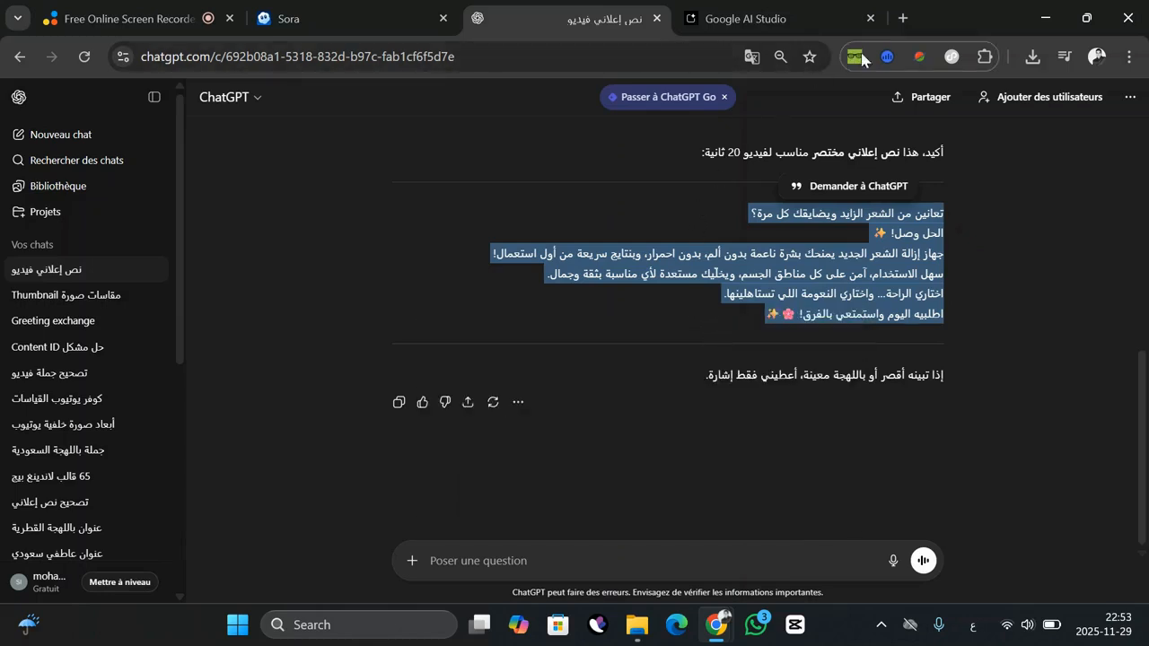
- Search for google ai studio in a new tab and open Google AI Studio from the sponsored Gemini 2.5 Flash result
{"action": "left_click", "coordinate": [903, 18]}
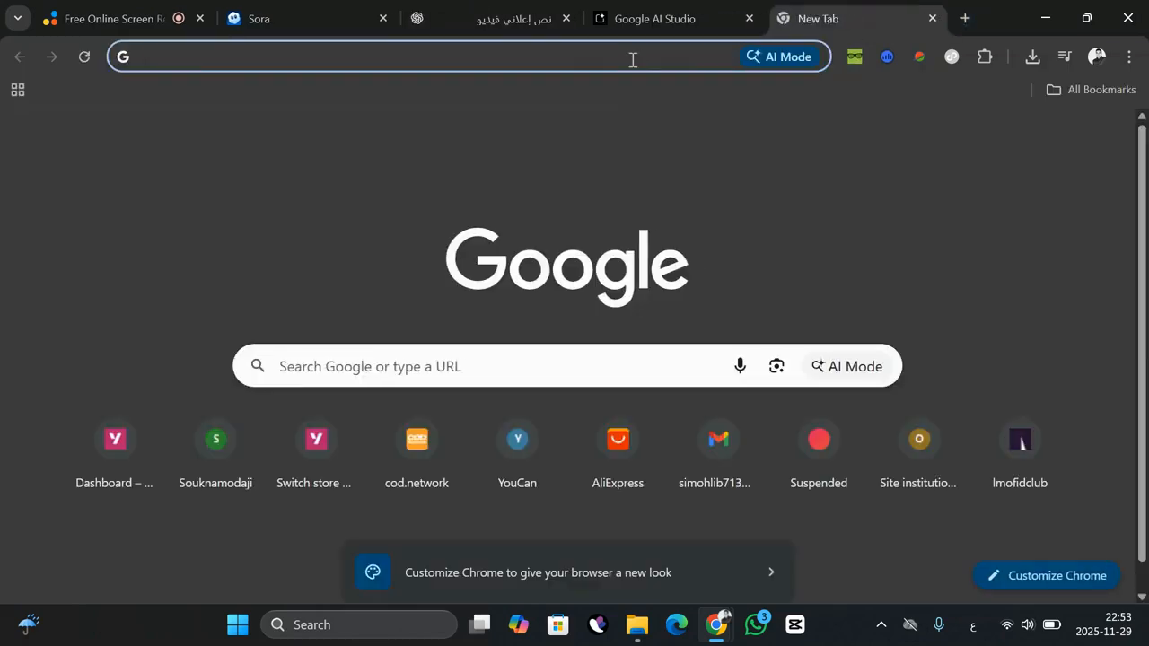
{"action": "left_click", "coordinate": [632, 59]}
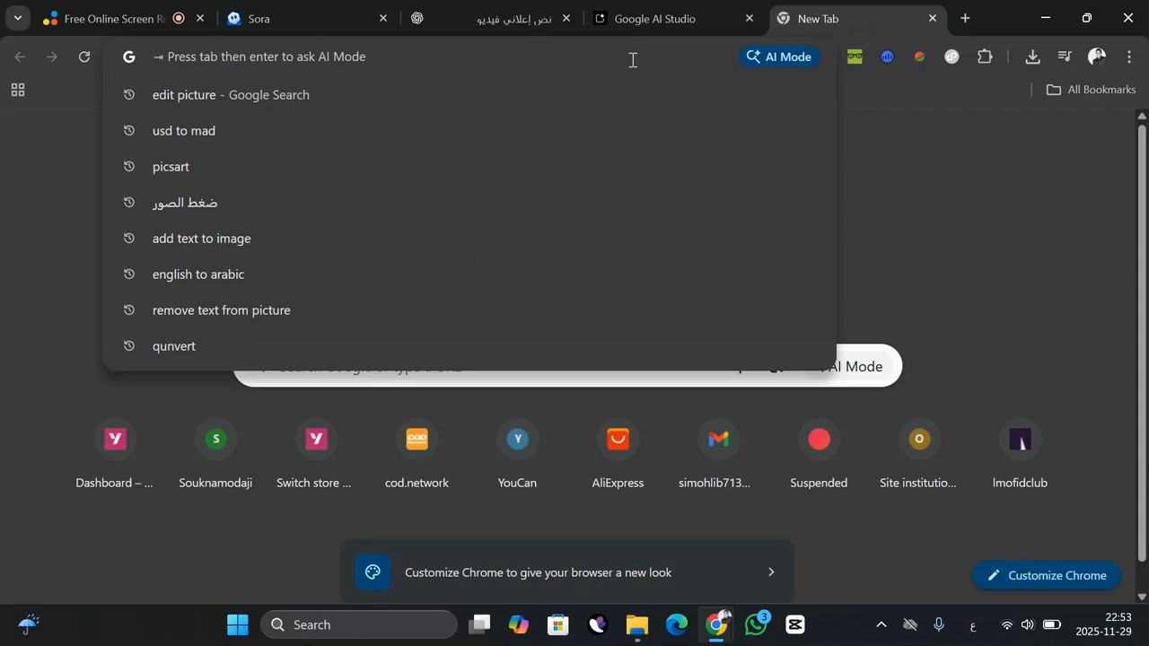
{"action": "key", "text": "alt+shift"}
{"action": "key", "text": "alt+shift"}
{"action": "type", "text": "go"}
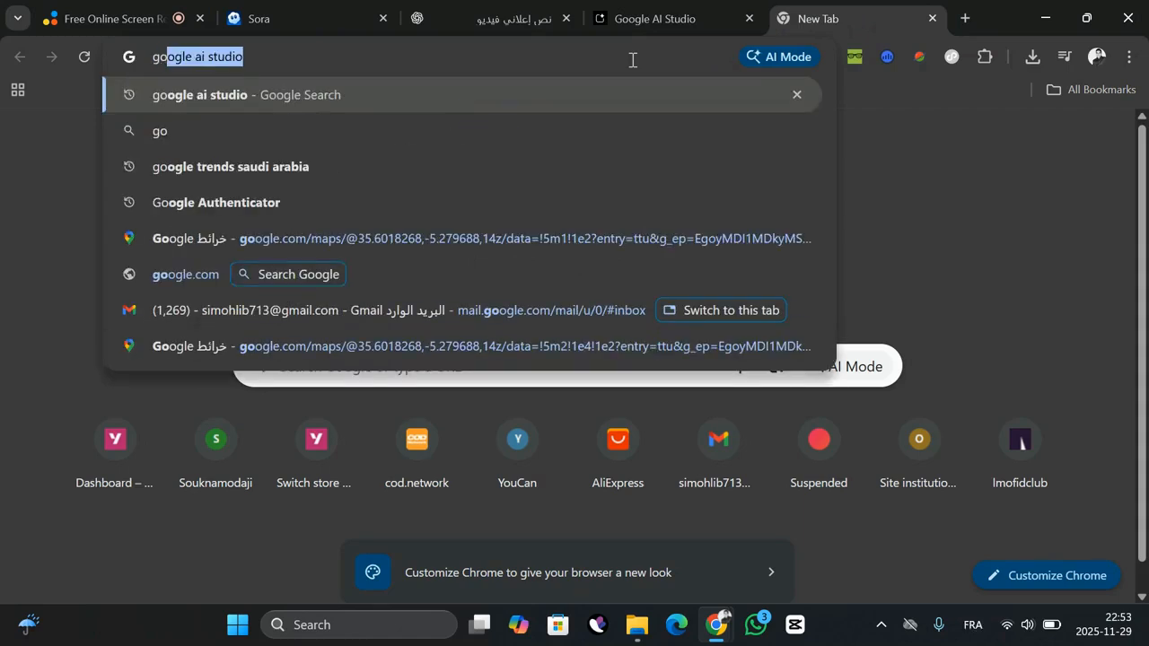
{"action": "key", "text": "Return"}
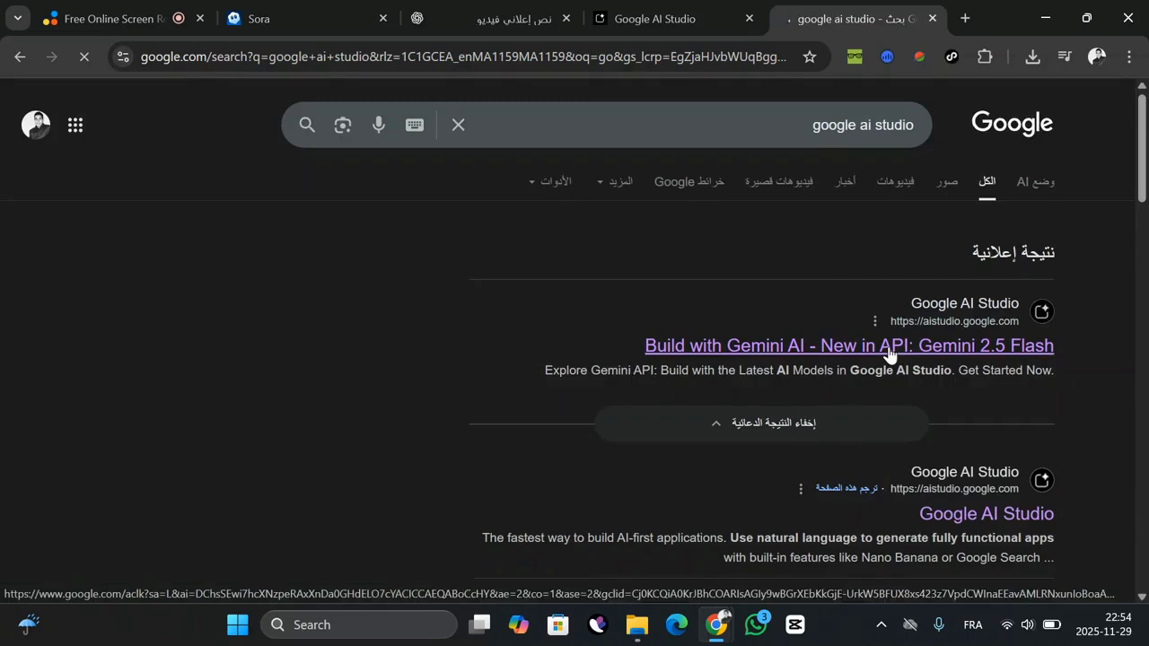
{"action": "left_click", "coordinate": [889, 347]}
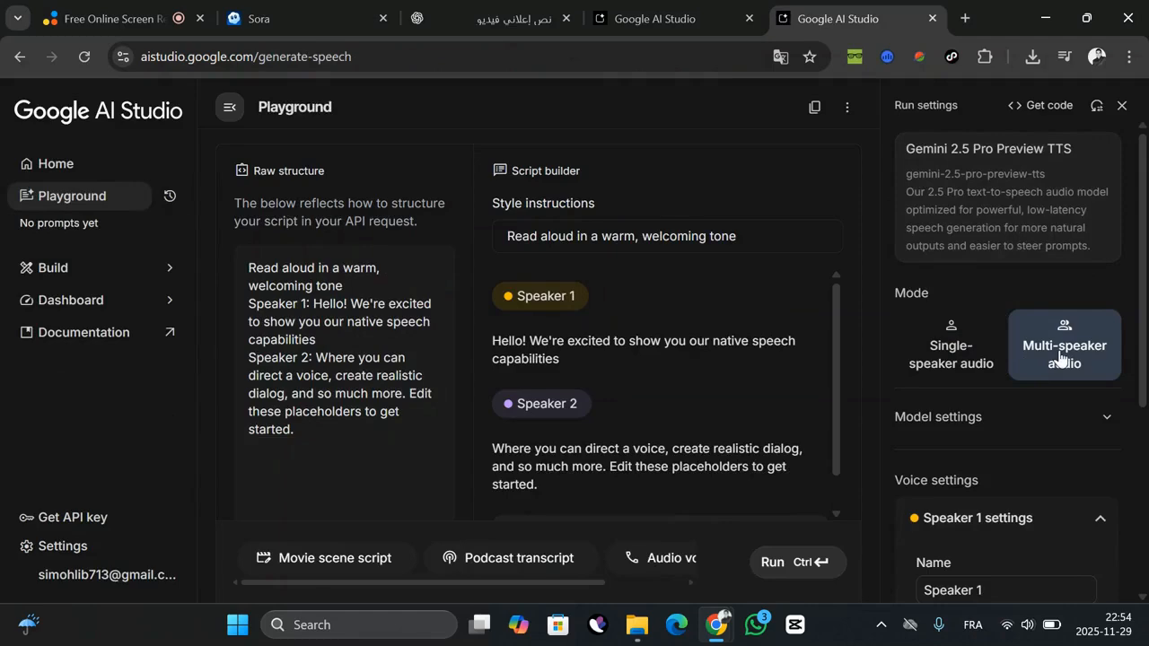
- Set the speech mode to single-speaker audio and paste the copied Arabic advertising script as the text to read
{"action": "left_click", "coordinate": [972, 360]}
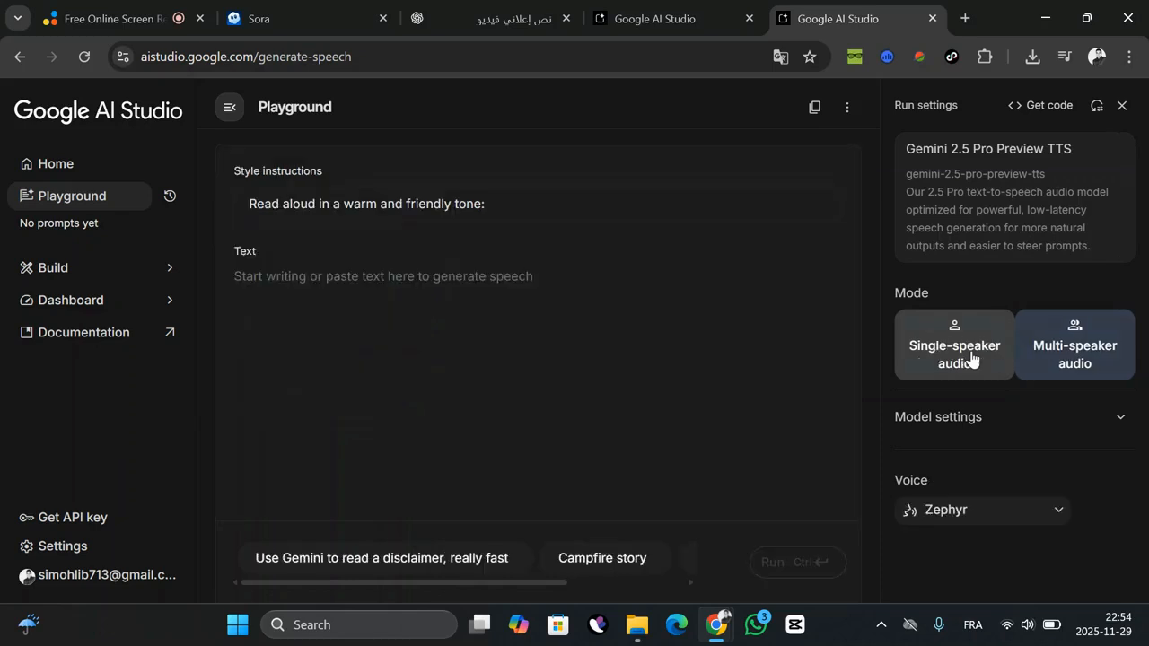
{"action": "right_click", "coordinate": [460, 279]}
{"action": "left_click", "coordinate": [513, 400]}
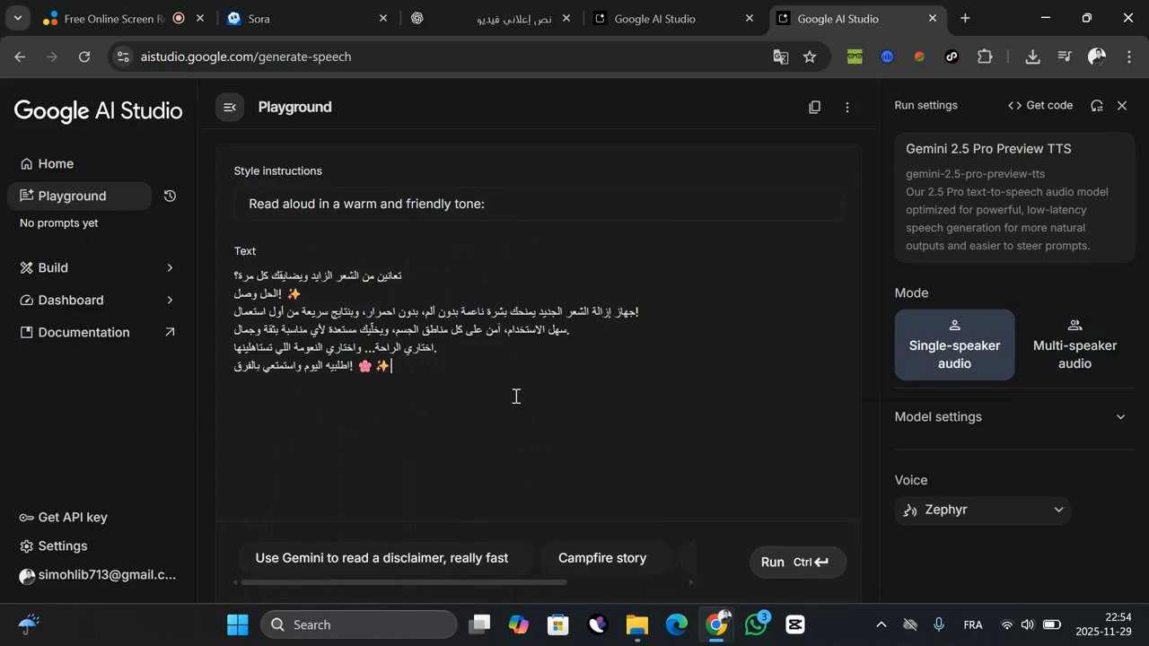
- Preview the Puck, Kore, Fenrir and Leda voices, choose Leda, and generate the voice-over
{"action": "left_click", "coordinate": [973, 513]}
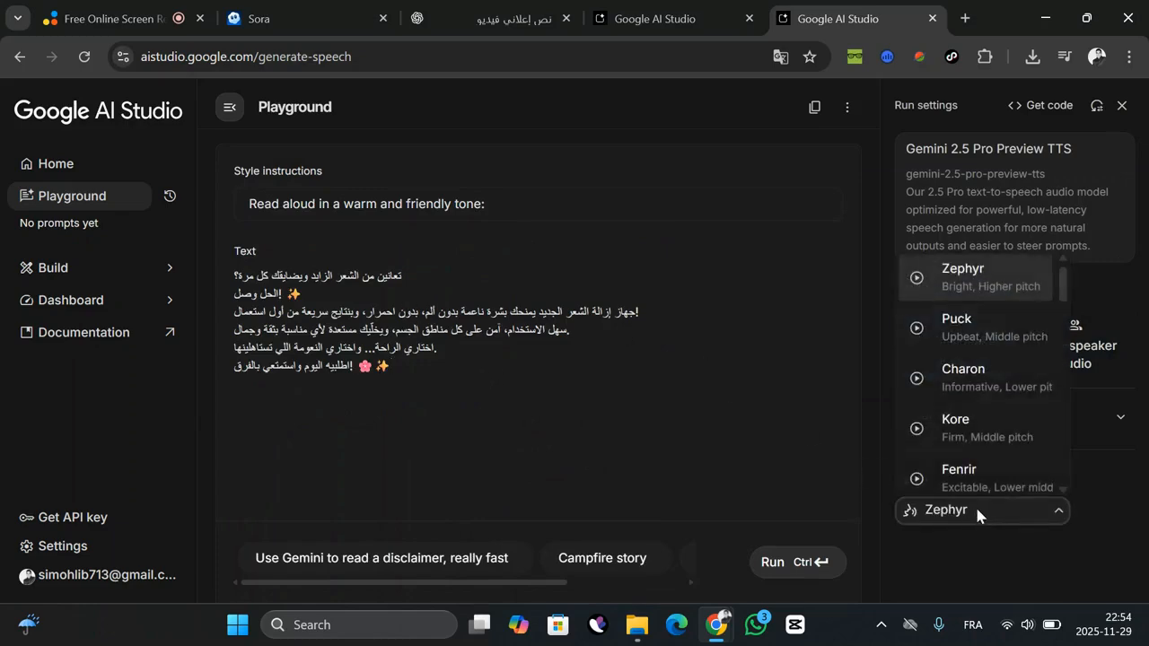
{"action": "left_click", "coordinate": [915, 328]}
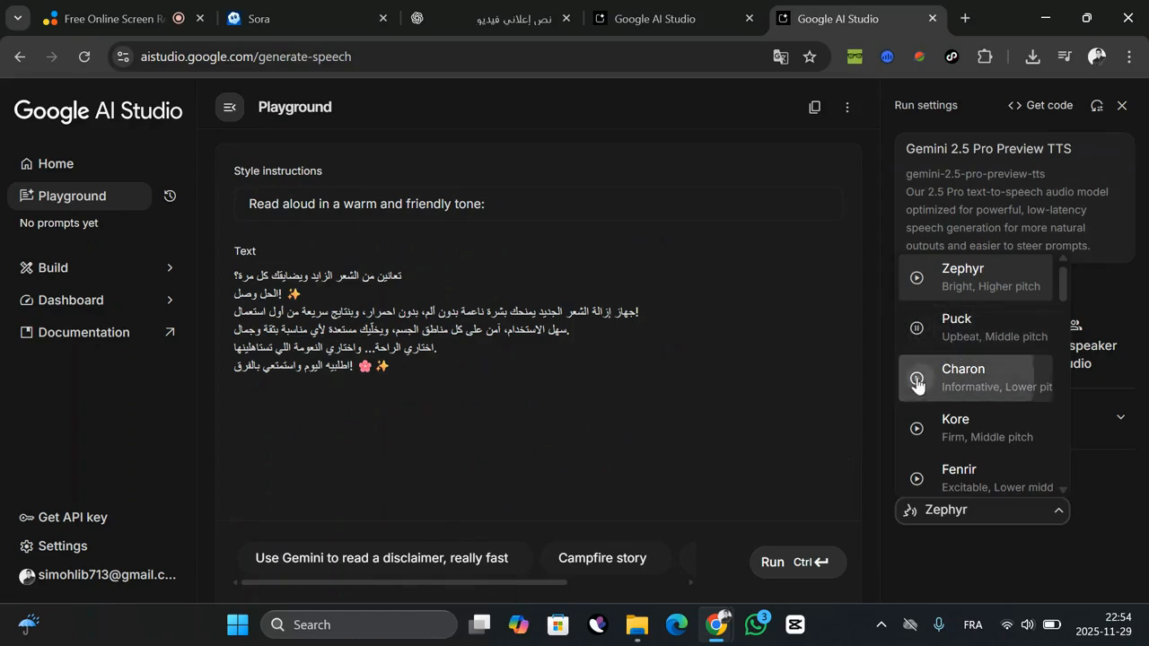
{"action": "left_click", "coordinate": [917, 430]}
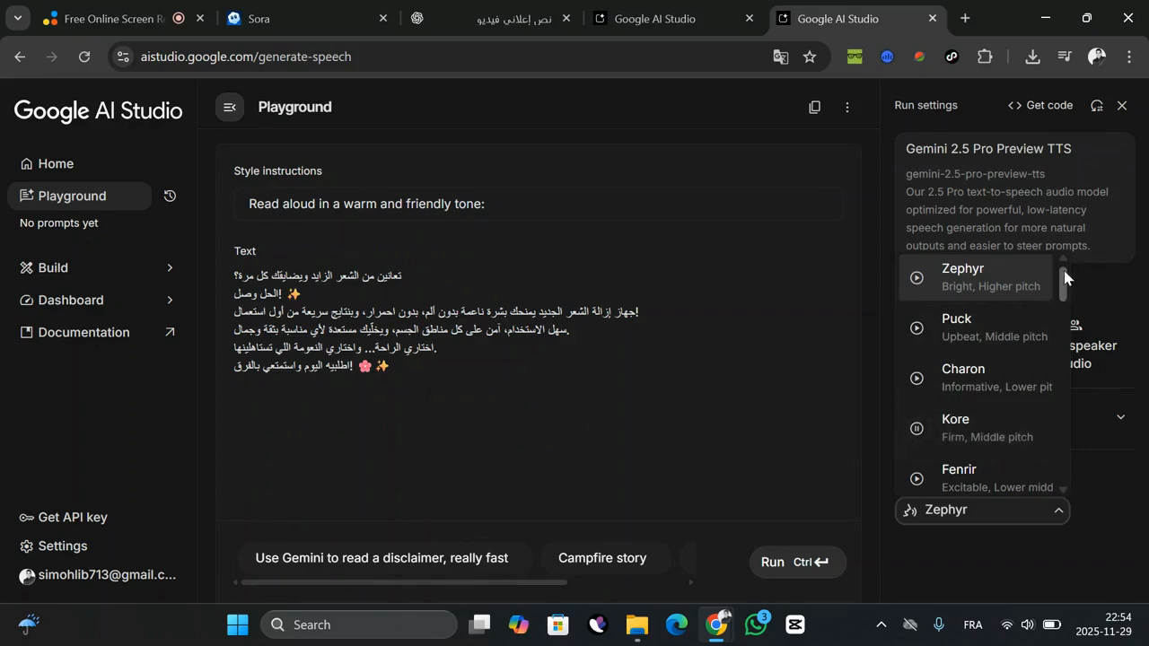
{"action": "left_click_drag", "start_coordinate": [1064, 284], "coordinate": [1063, 296]}
{"action": "scroll", "coordinate": [1065, 305], "scroll_direction": "down", "scroll_amount": 1}
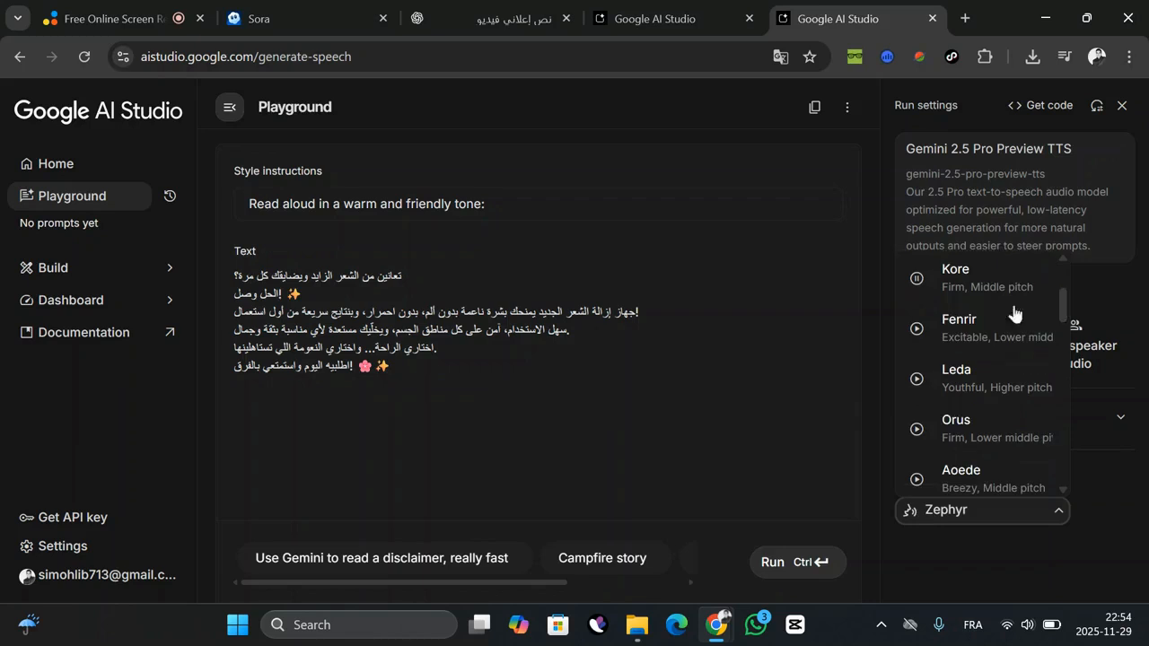
{"action": "left_click", "coordinate": [917, 330]}
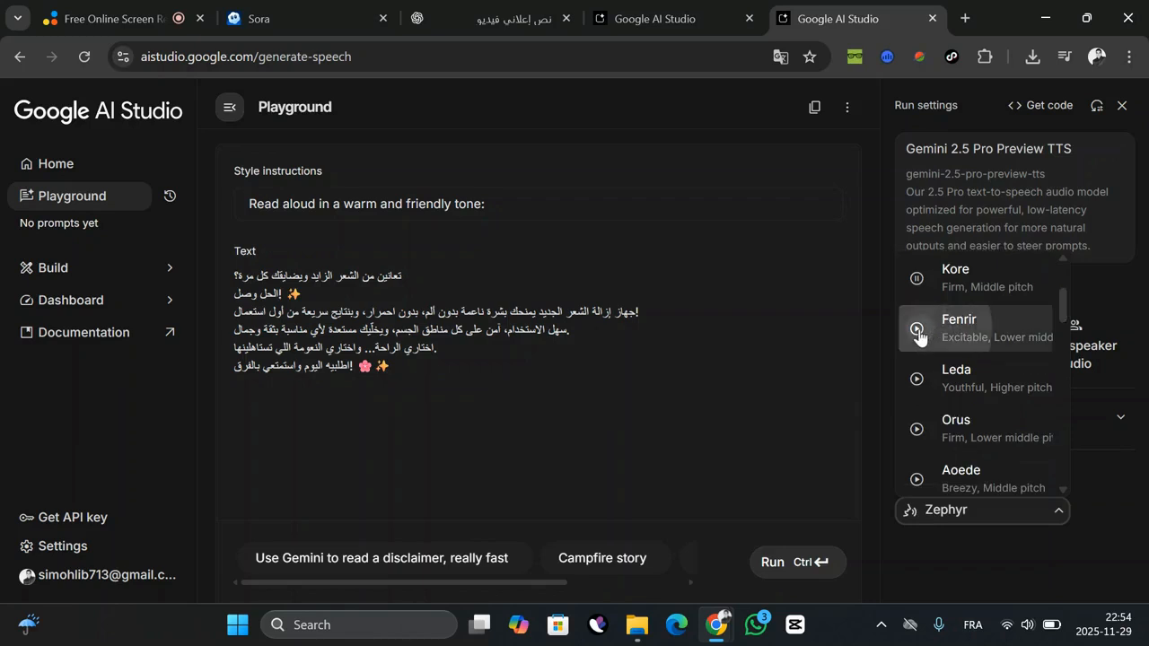
{"action": "left_click", "coordinate": [916, 378]}
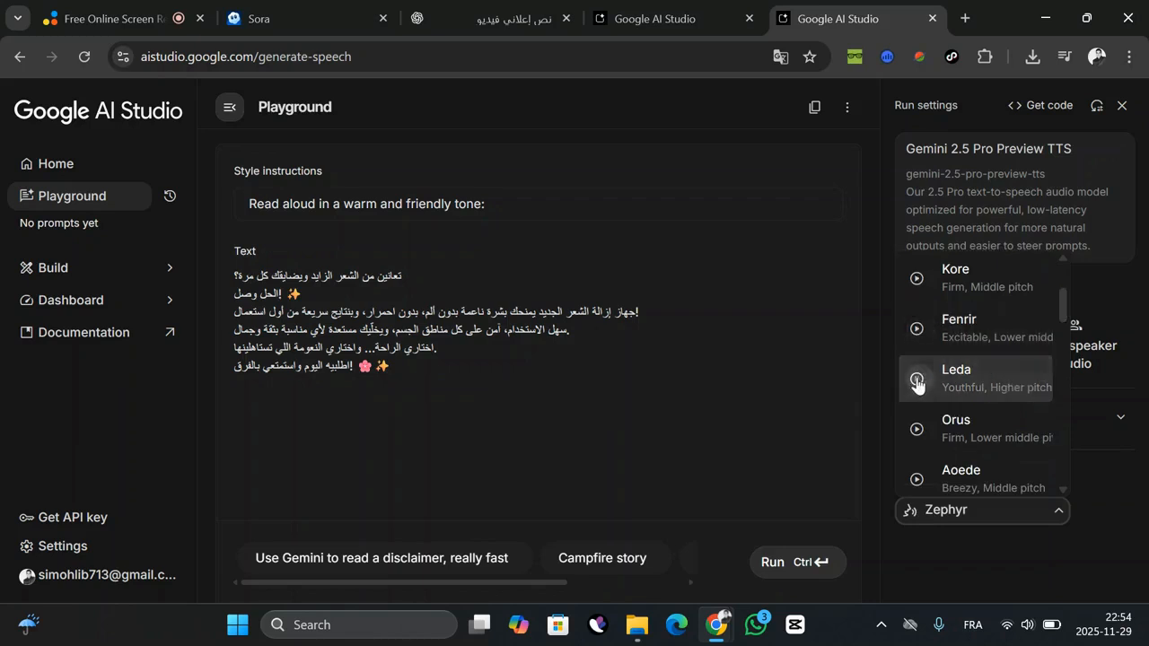
{"action": "left_click", "coordinate": [982, 381]}
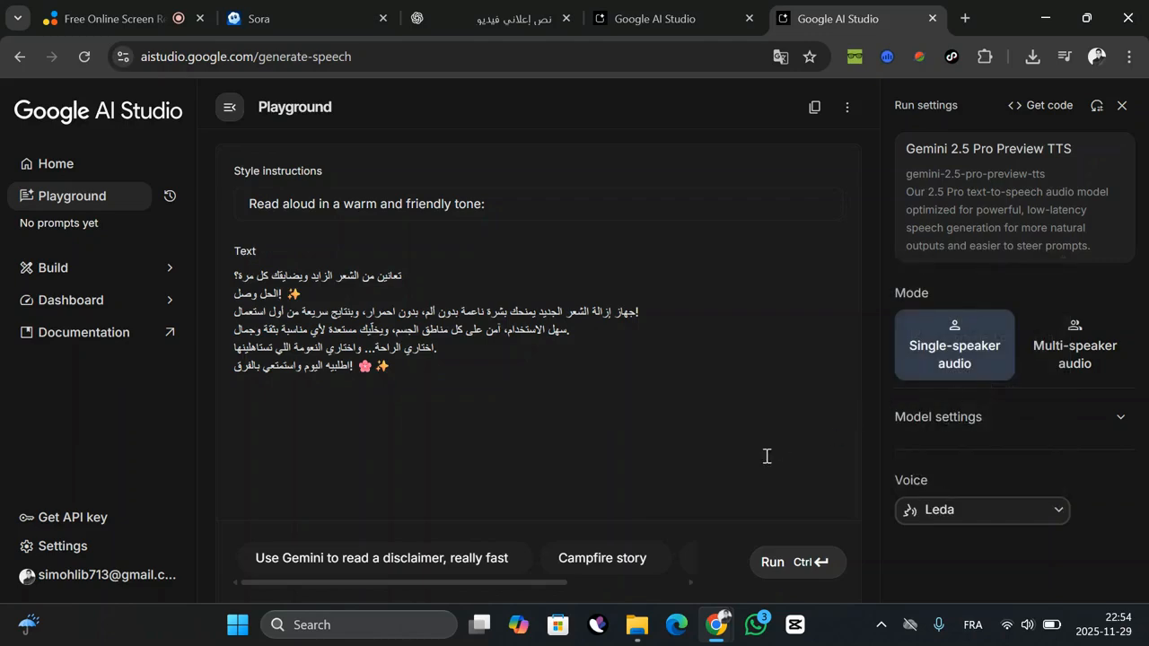
{"action": "left_click", "coordinate": [783, 566]}
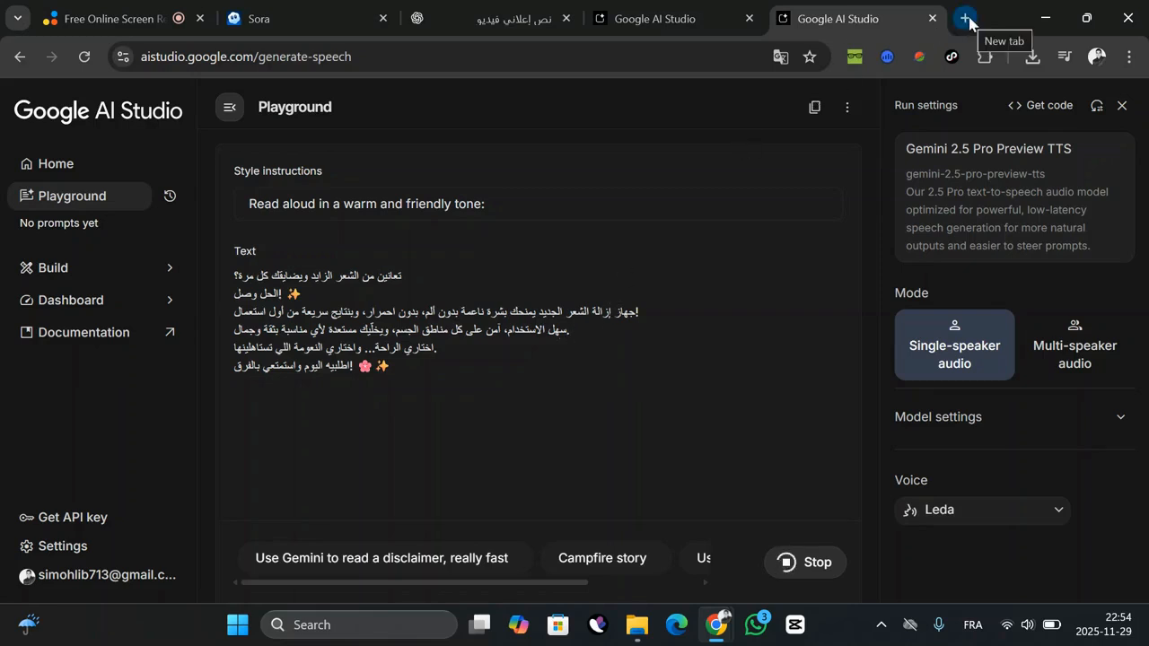
- Check the Planet VPN extension's connection in Google AI Studio and in Dreamina, dismissing its feedback request
{"action": "left_click", "coordinate": [920, 57]}
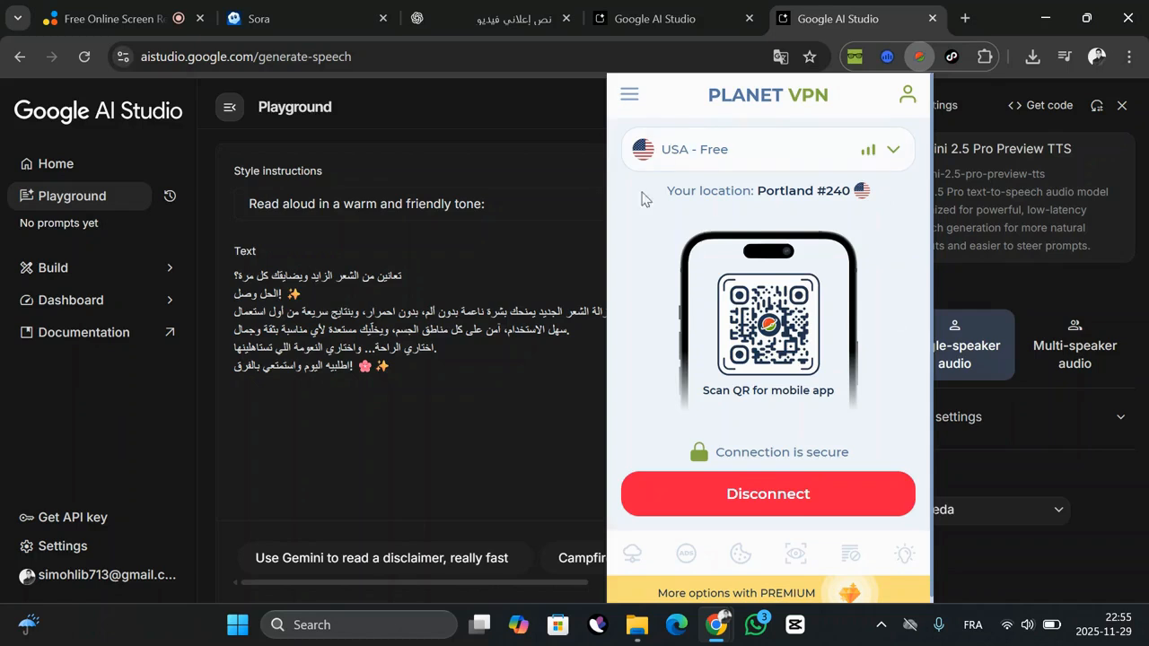
{"action": "left_click", "coordinate": [547, 207]}
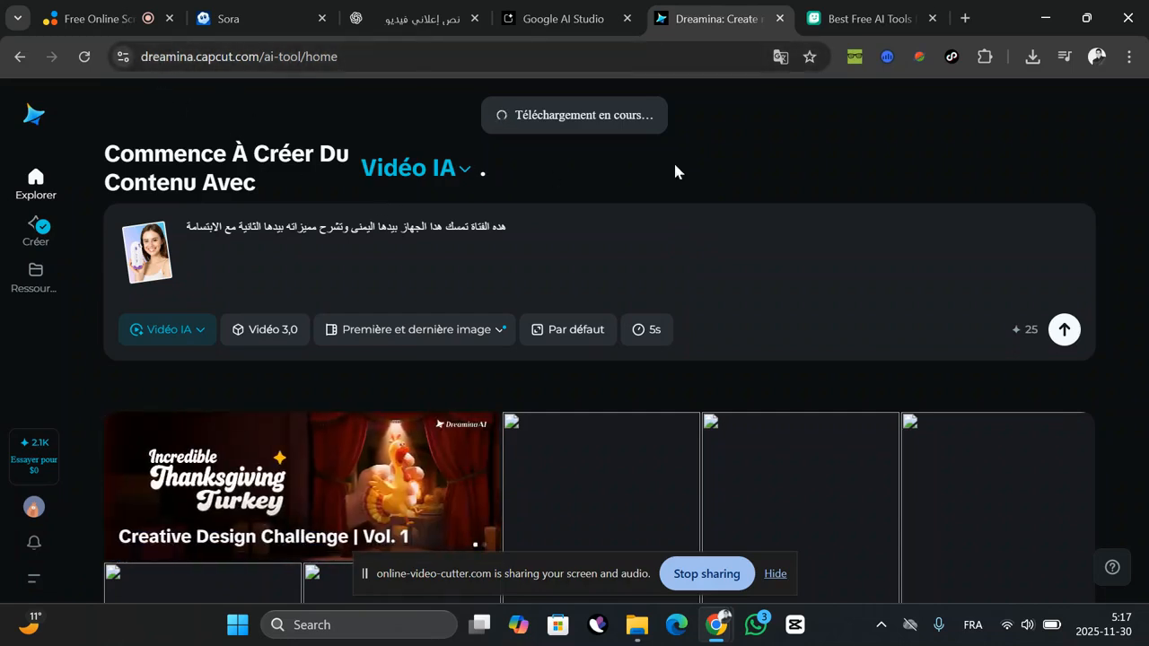
{"action": "left_click", "coordinate": [920, 58]}
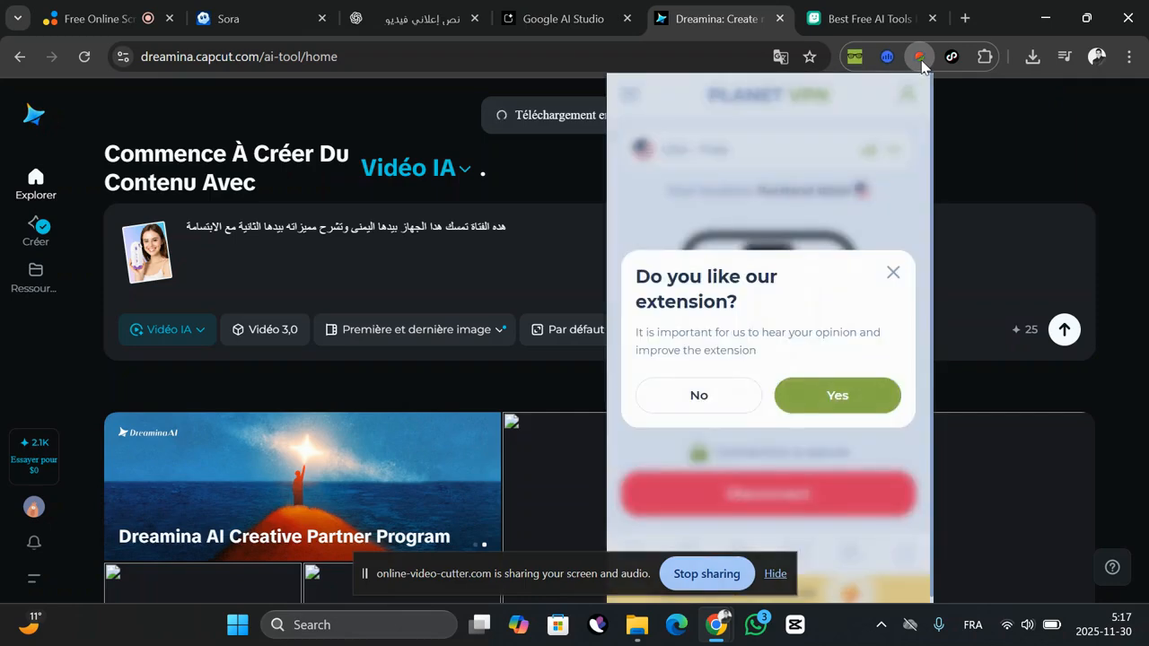
{"action": "left_click", "coordinate": [893, 273]}
{"action": "left_click", "coordinate": [981, 161]}
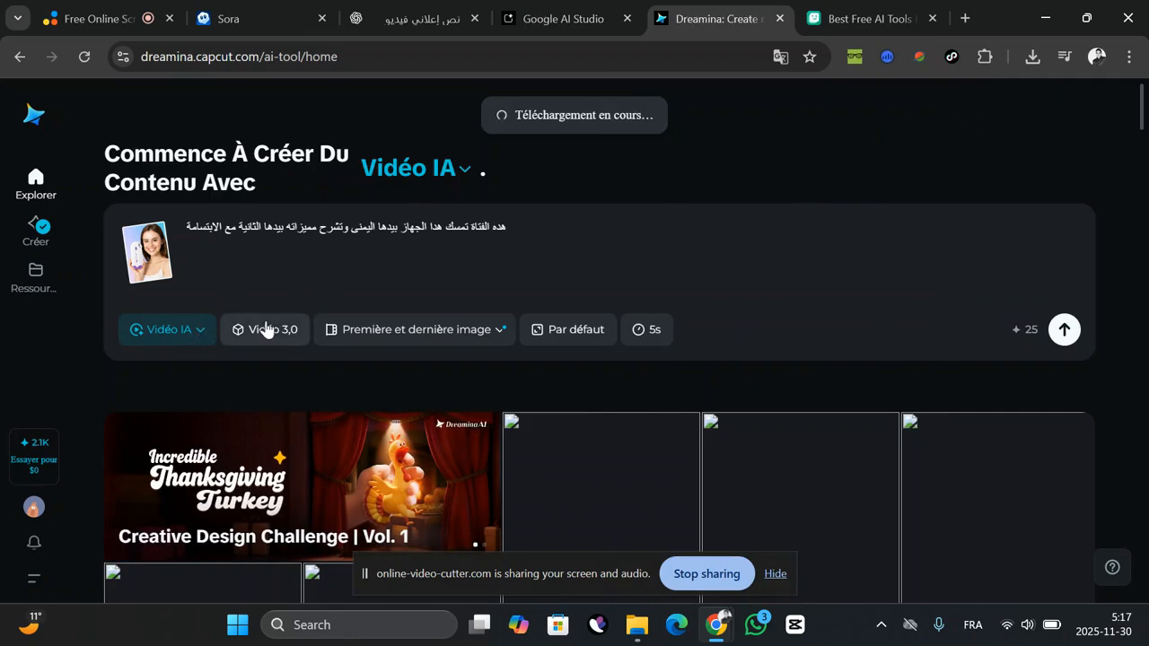
- Review Dreamina's creation types, the reference image of the presenter and the Arabic prompt for the AI video
{"action": "left_click", "coordinate": [206, 332]}
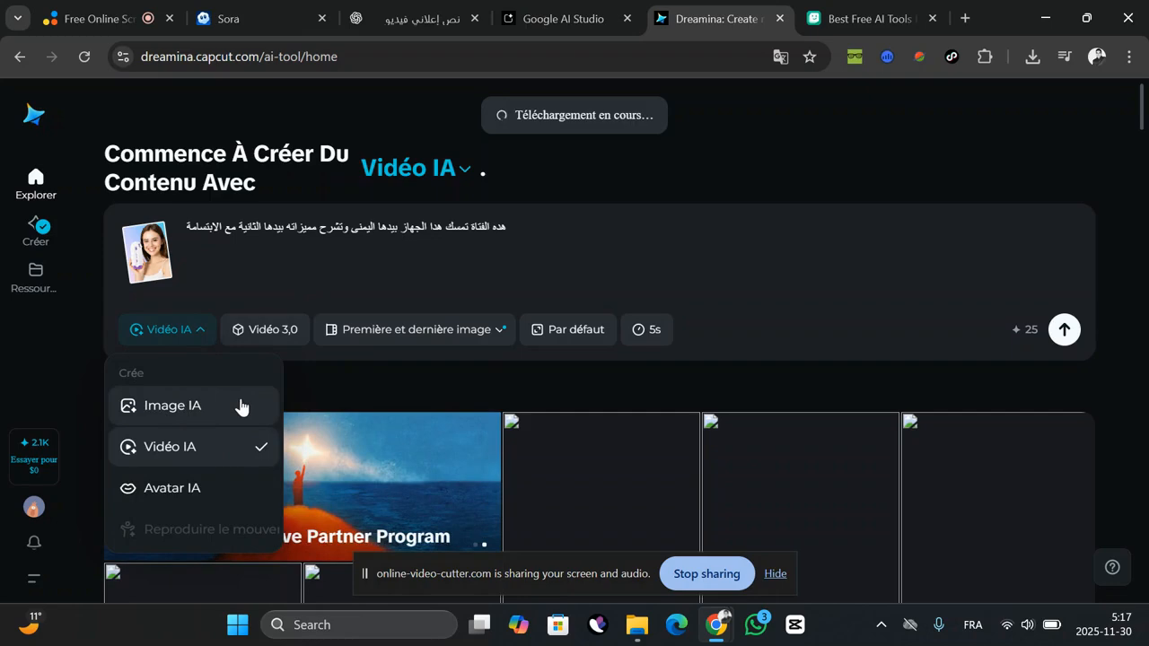
{"action": "left_click", "coordinate": [249, 261]}
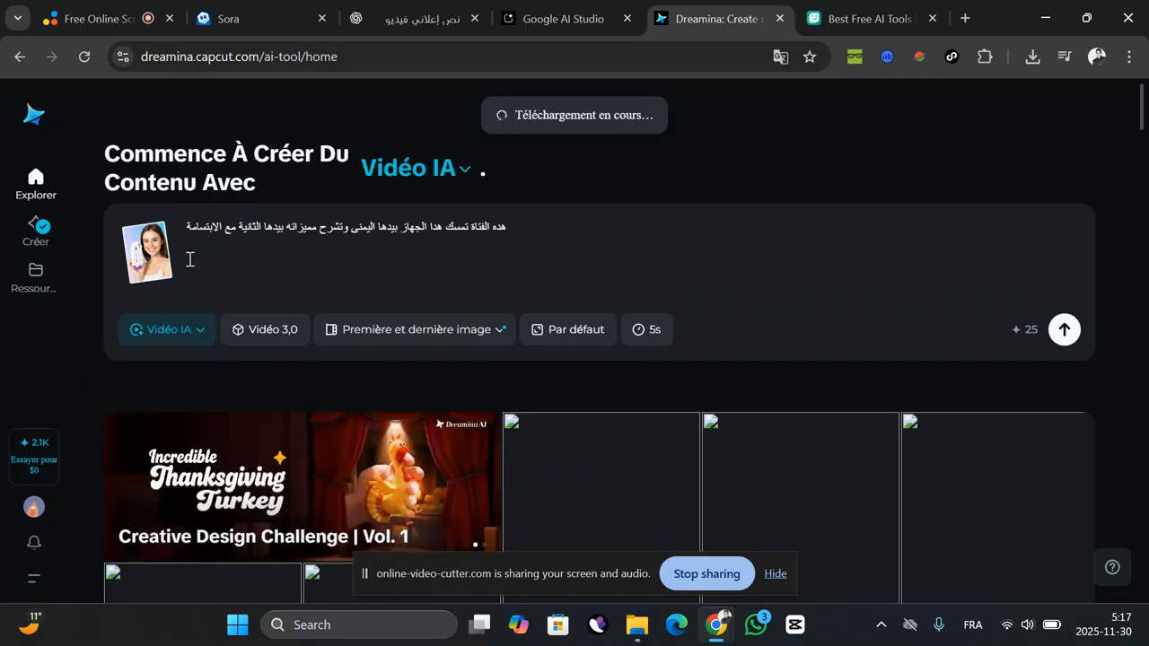
{"action": "mouse_move", "coordinate": [150, 248]}
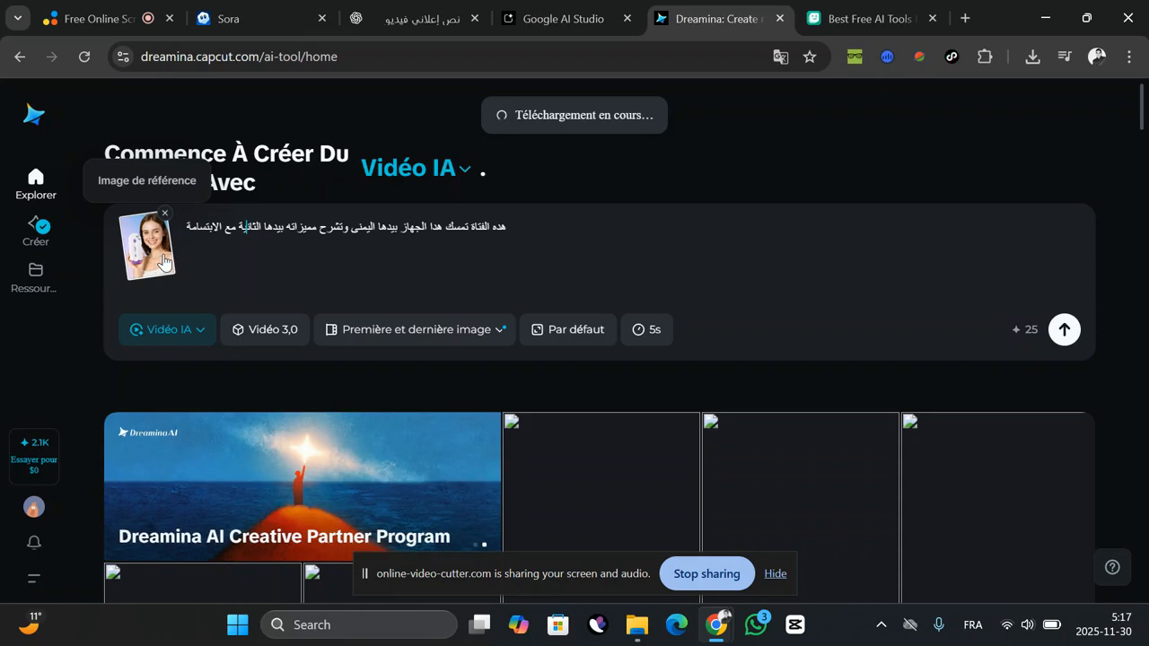
{"action": "triple_click", "coordinate": [486, 231]}
{"action": "double_click", "coordinate": [486, 230]}
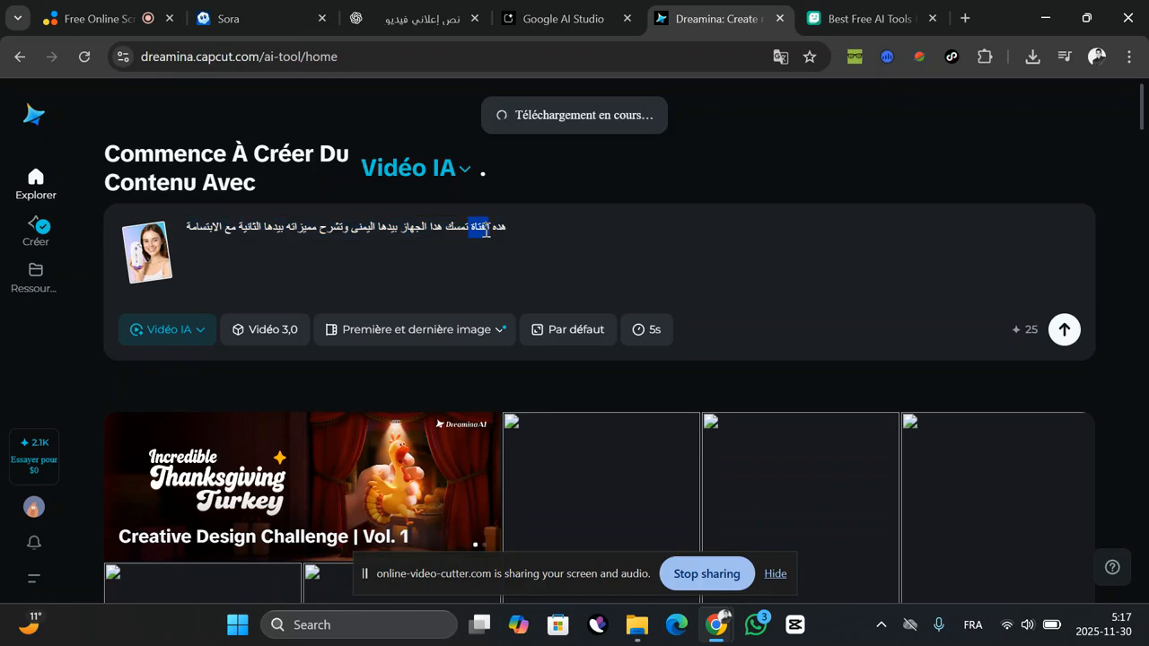
{"action": "left_click", "coordinate": [485, 230]}
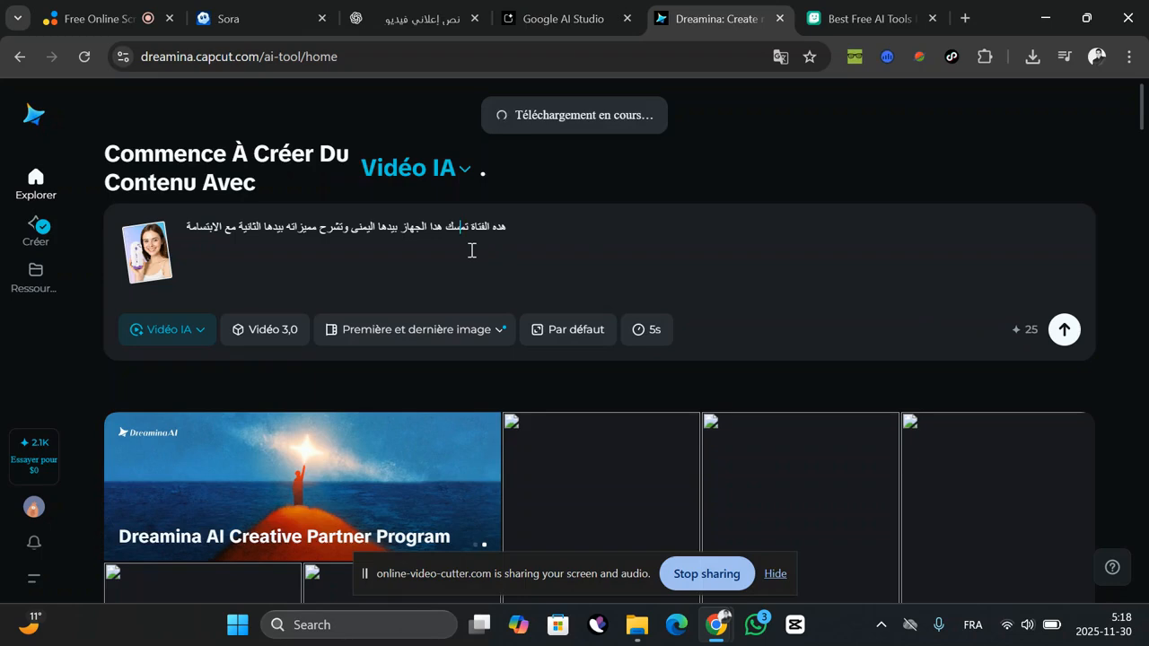
- Open the finished generation in Dreamina's creations and examine the presenter video's download and additional options
{"action": "mouse_move", "coordinate": [36, 247]}
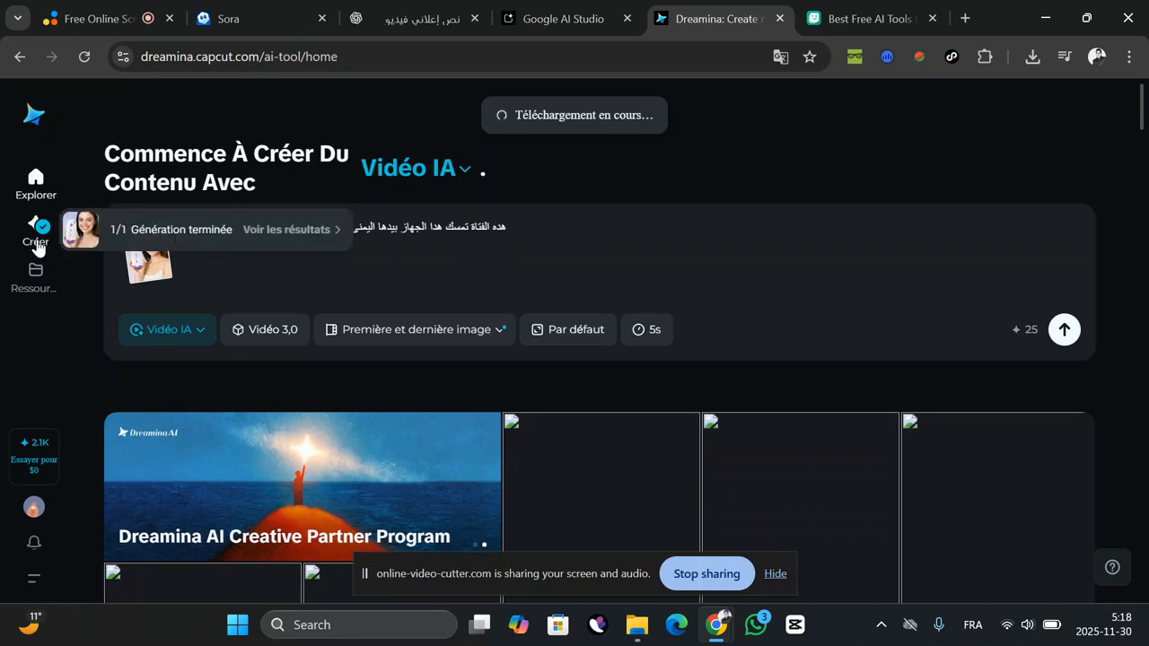
{"action": "left_click", "coordinate": [37, 247]}
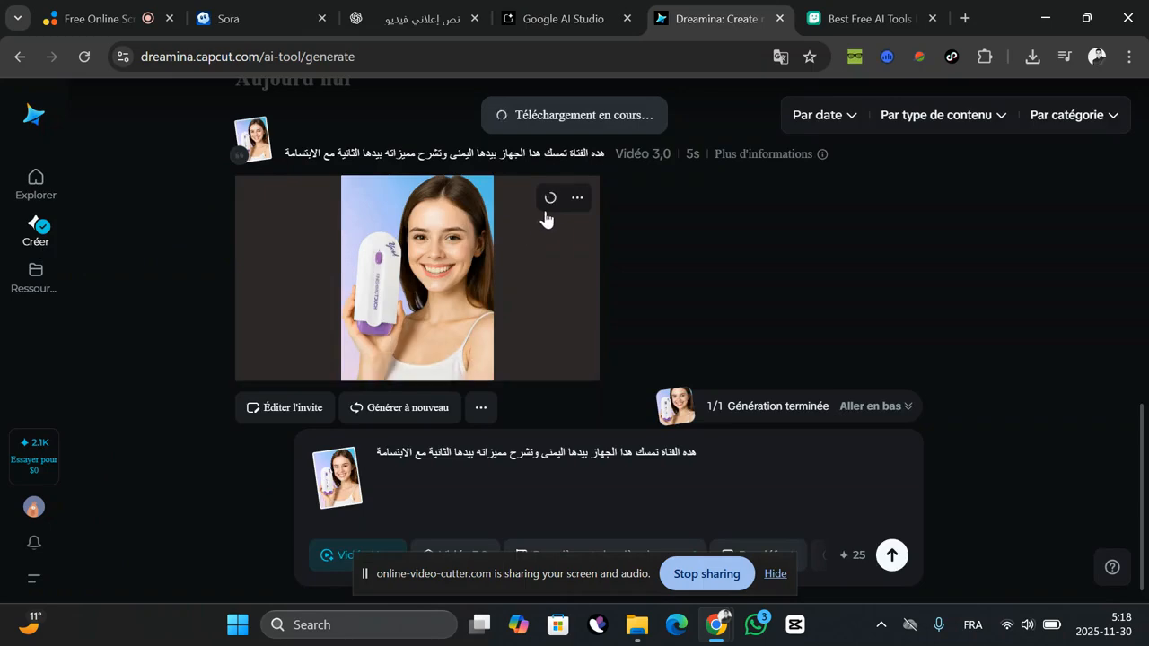
{"action": "left_click", "coordinate": [579, 201]}
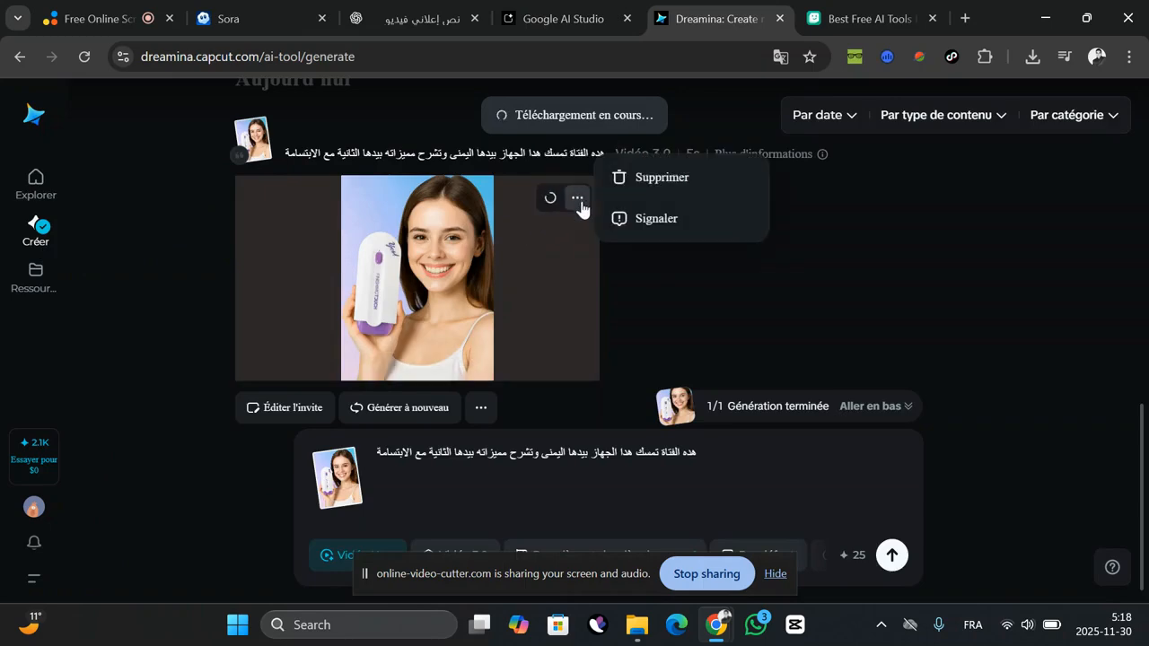
{"action": "mouse_move", "coordinate": [555, 203]}
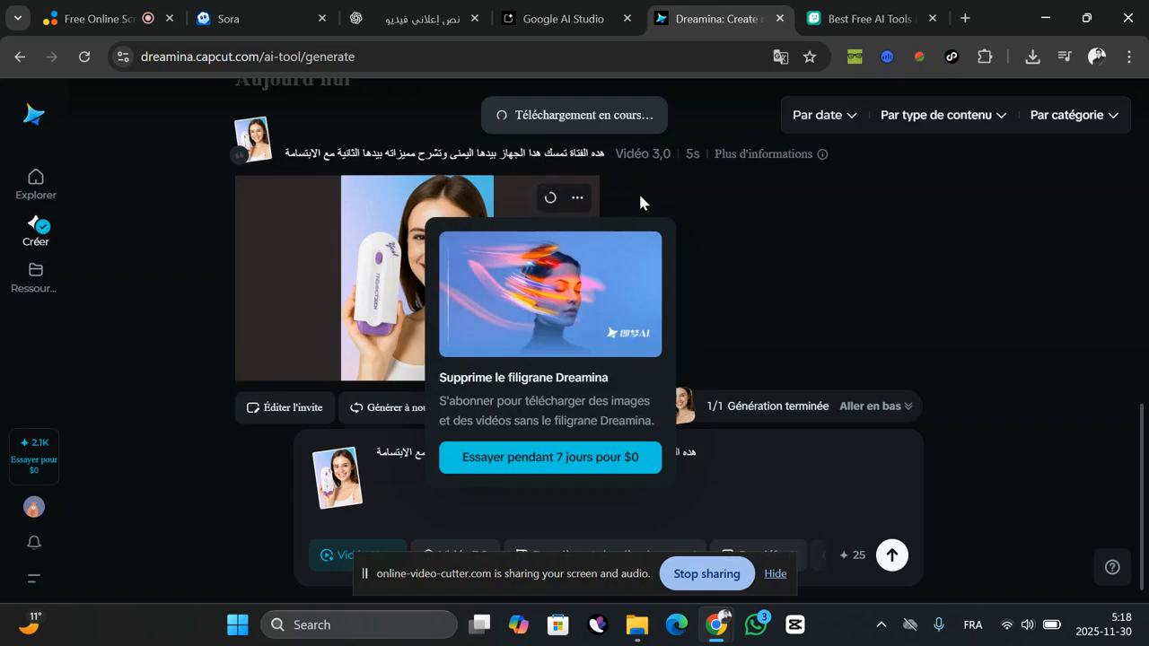
{"action": "mouse_move", "coordinate": [519, 197]}
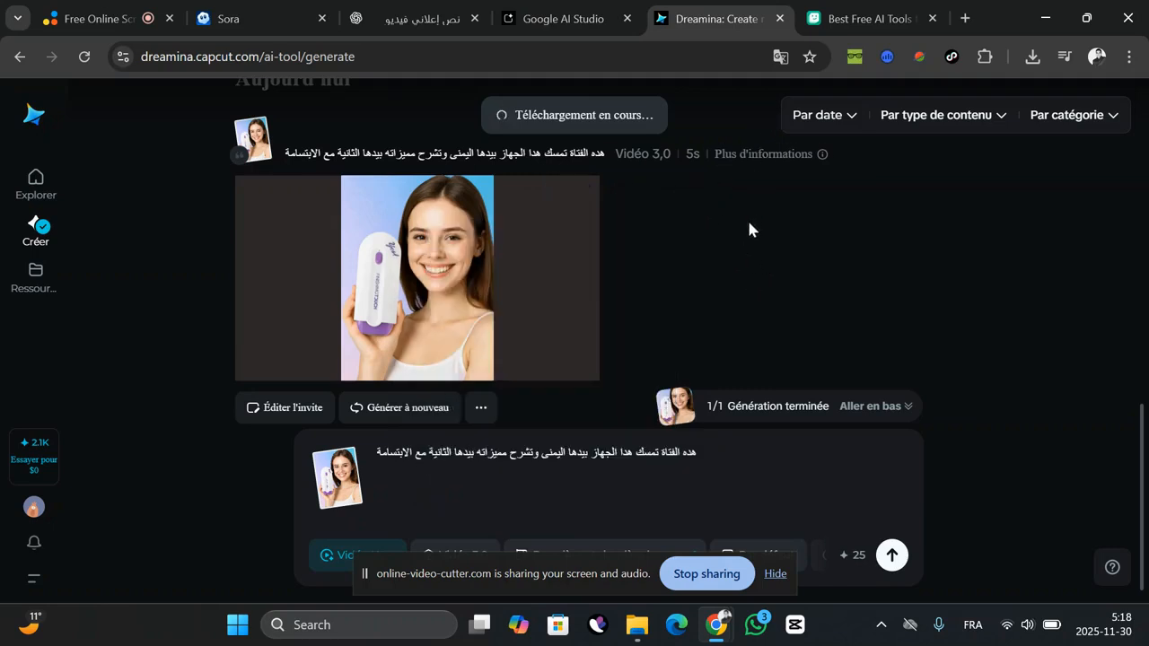
- Switch to DreamFace and upload the voice-over file download (74) from the Downloads folder as the avatar's audio
{"action": "left_click", "coordinate": [845, 20]}
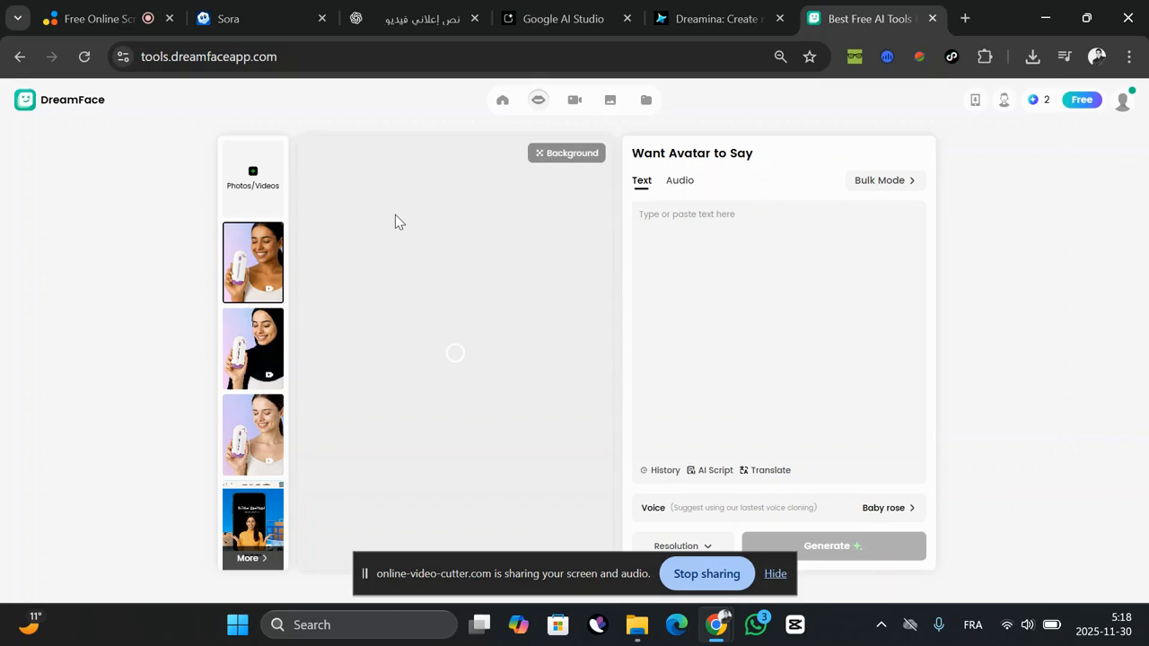
{"action": "left_click", "coordinate": [675, 184]}
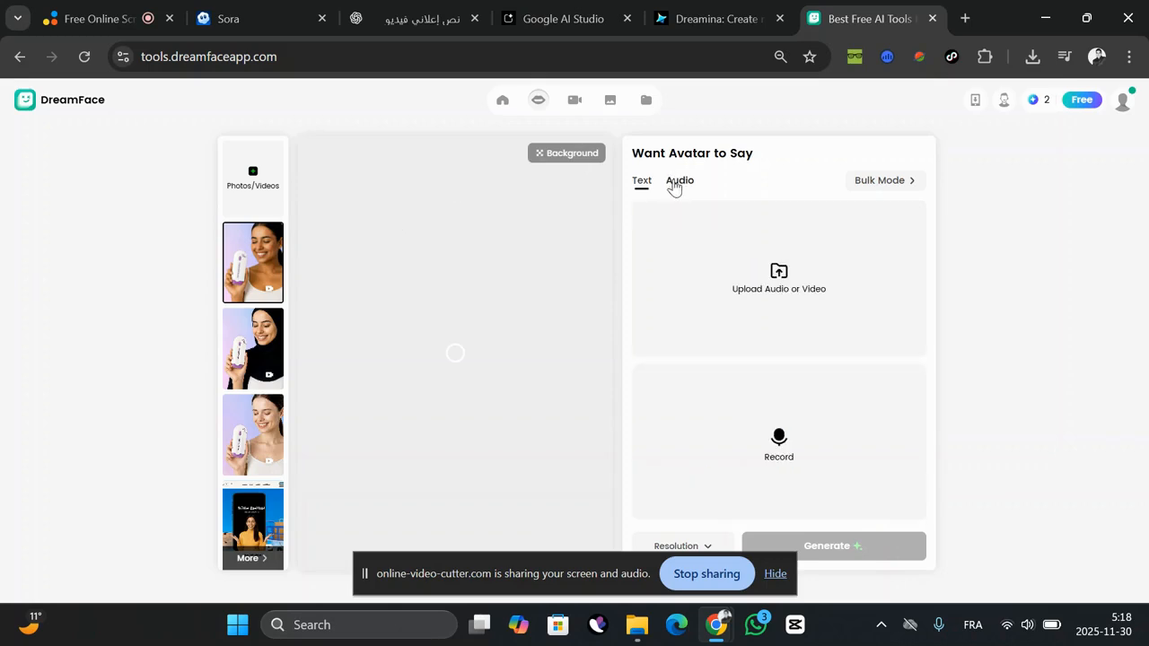
{"action": "left_click", "coordinate": [769, 280]}
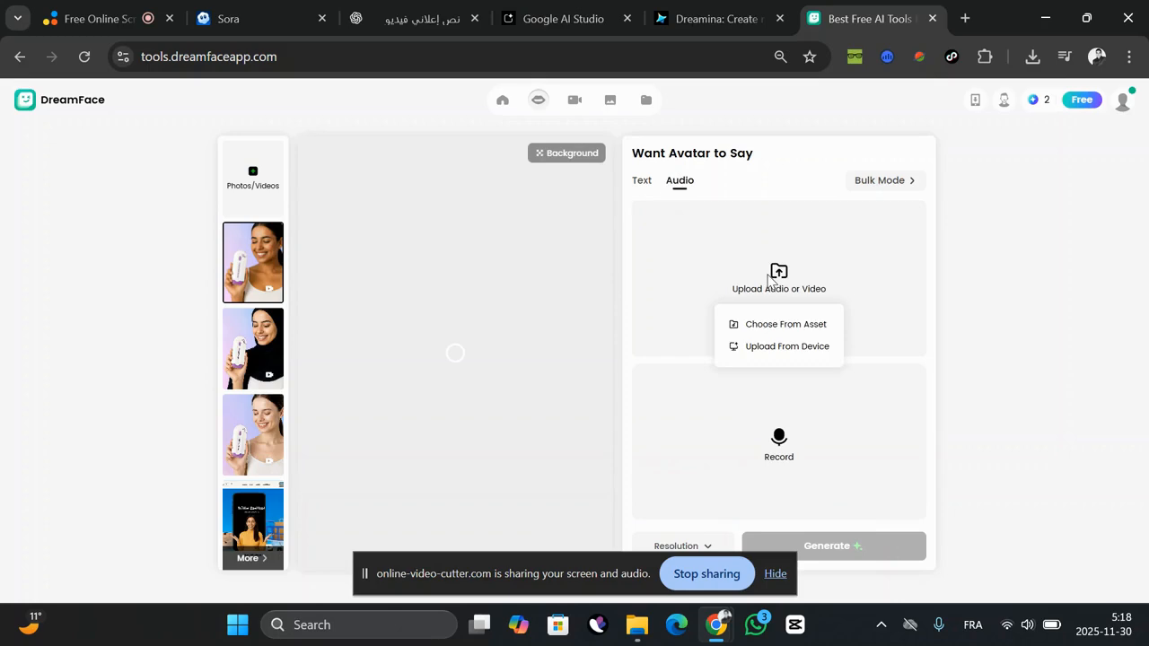
{"action": "left_click", "coordinate": [775, 350]}
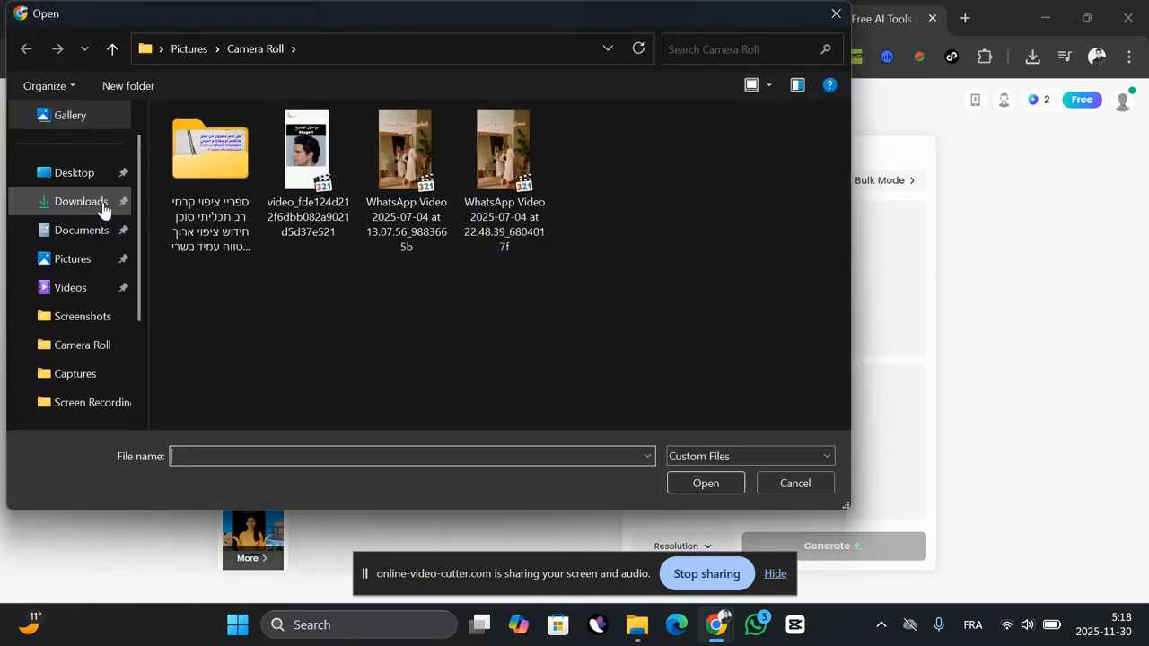
{"action": "left_click", "coordinate": [100, 204]}
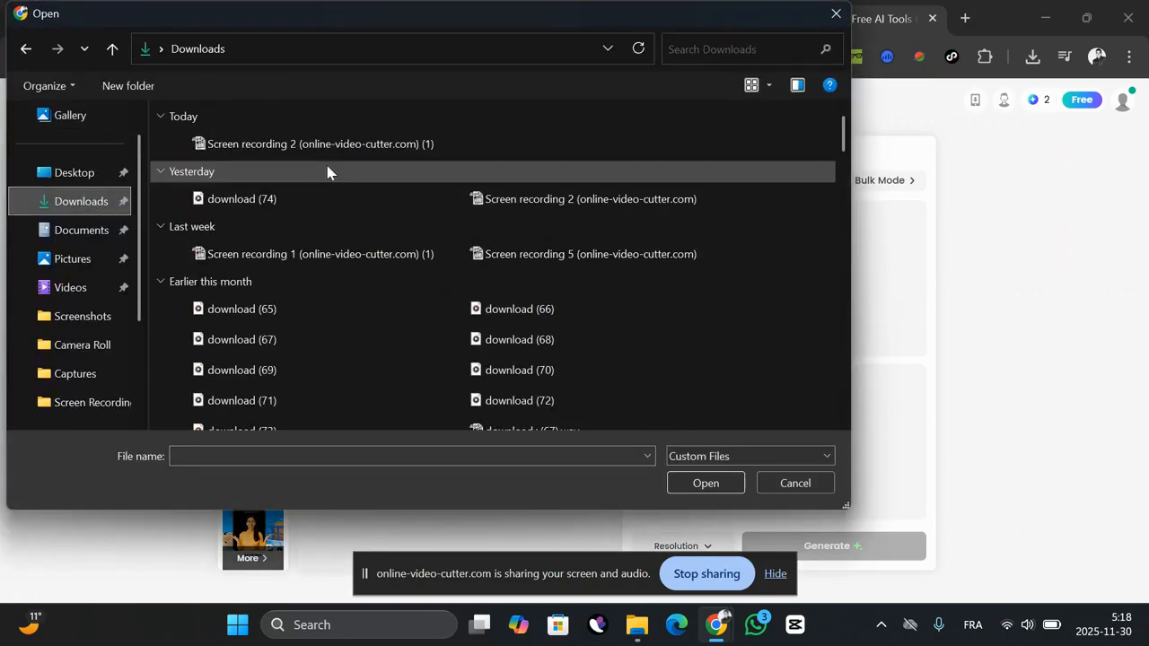
{"action": "double_click", "coordinate": [281, 199]}
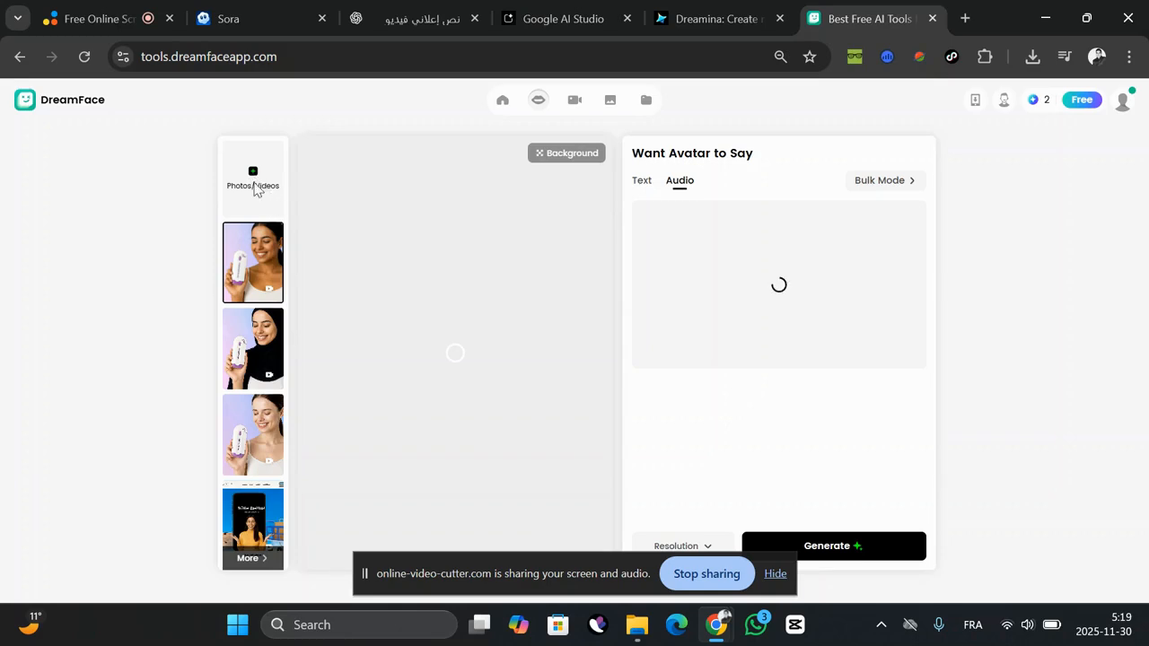
- Upload the presenter video download+(67).wav from the Captures folder in Videos as the new avatar
{"action": "left_click", "coordinate": [256, 182]}
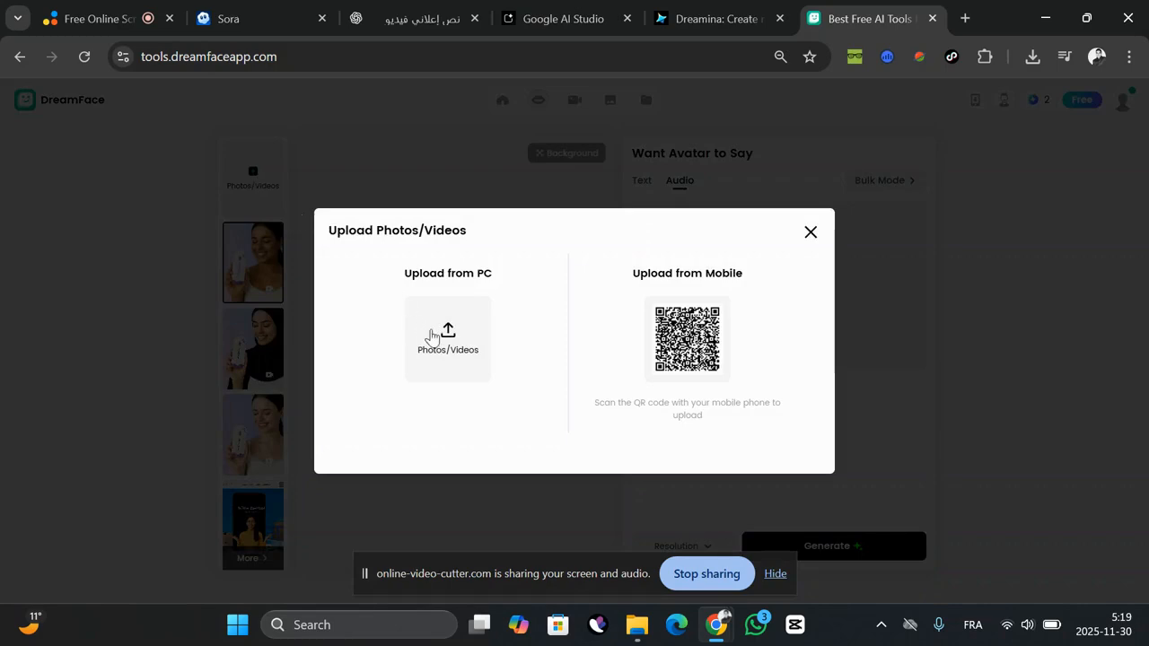
{"action": "left_click", "coordinate": [431, 335]}
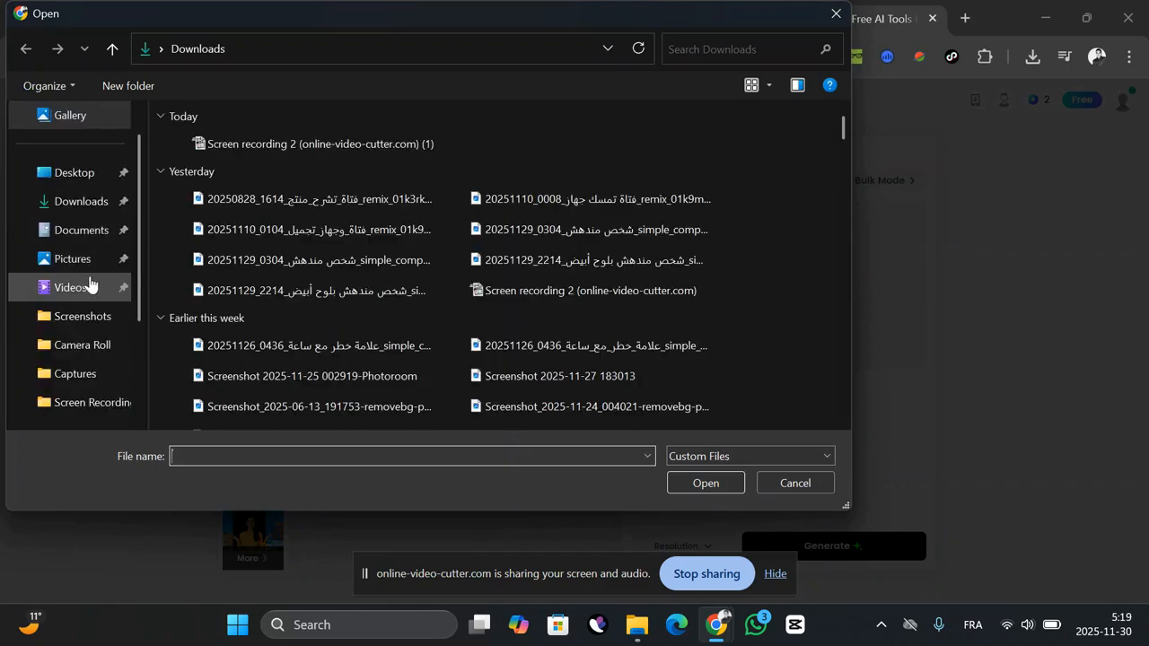
{"action": "left_click", "coordinate": [90, 285]}
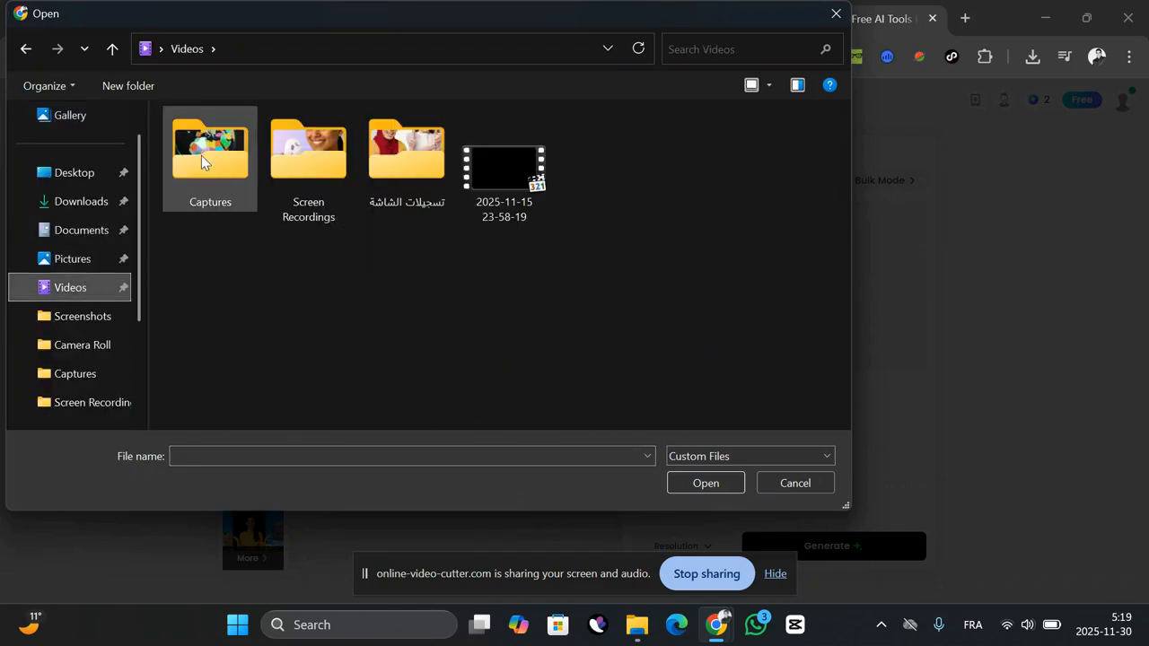
{"action": "left_click", "coordinate": [202, 155]}
{"action": "double_click", "coordinate": [203, 155]}
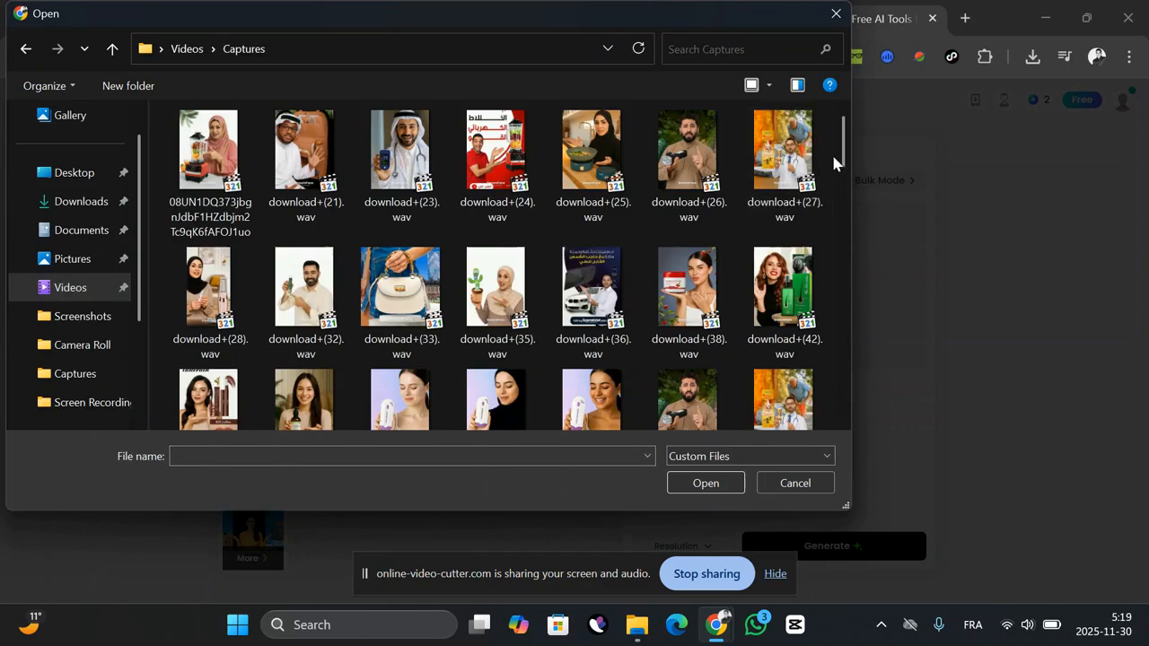
{"action": "mouse_move", "coordinate": [843, 153]}
{"action": "left_mouse_down"}
{"action": "mouse_move", "coordinate": [849, 390]}
{"action": "mouse_move", "coordinate": [849, 154]}
{"action": "mouse_move", "coordinate": [847, 169]}
{"action": "left_mouse_up"}
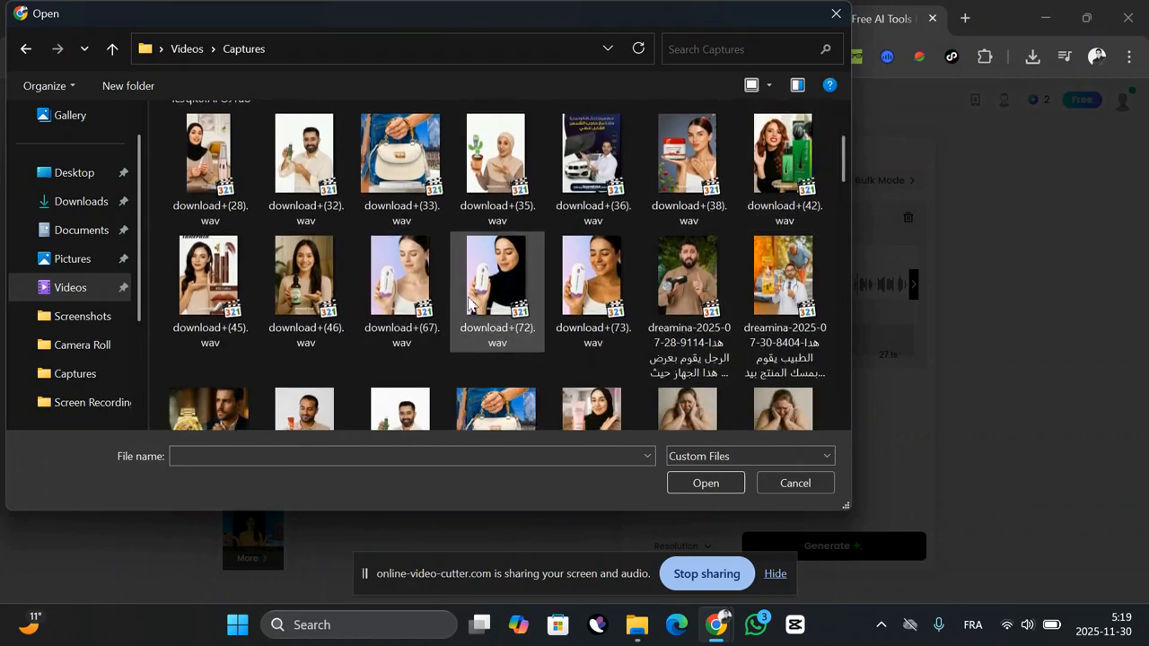
{"action": "double_click", "coordinate": [415, 285]}
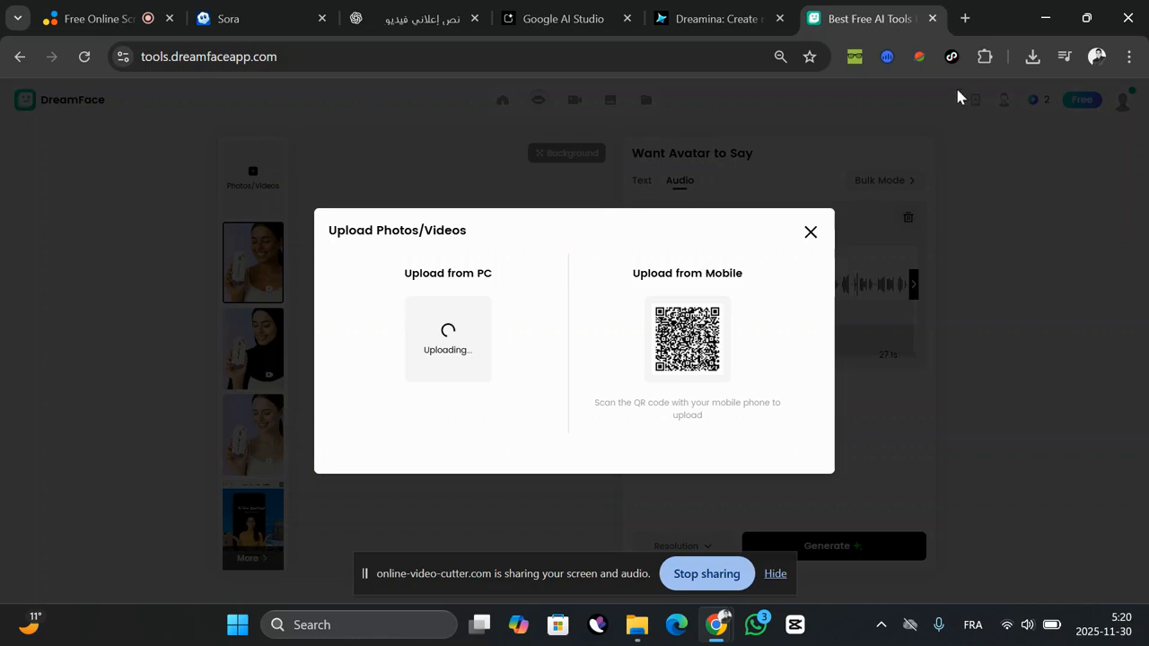
- Disconnect the Planet VPN extension while the presenter video is uploading, and dismiss its popup
{"action": "left_click", "coordinate": [919, 58]}
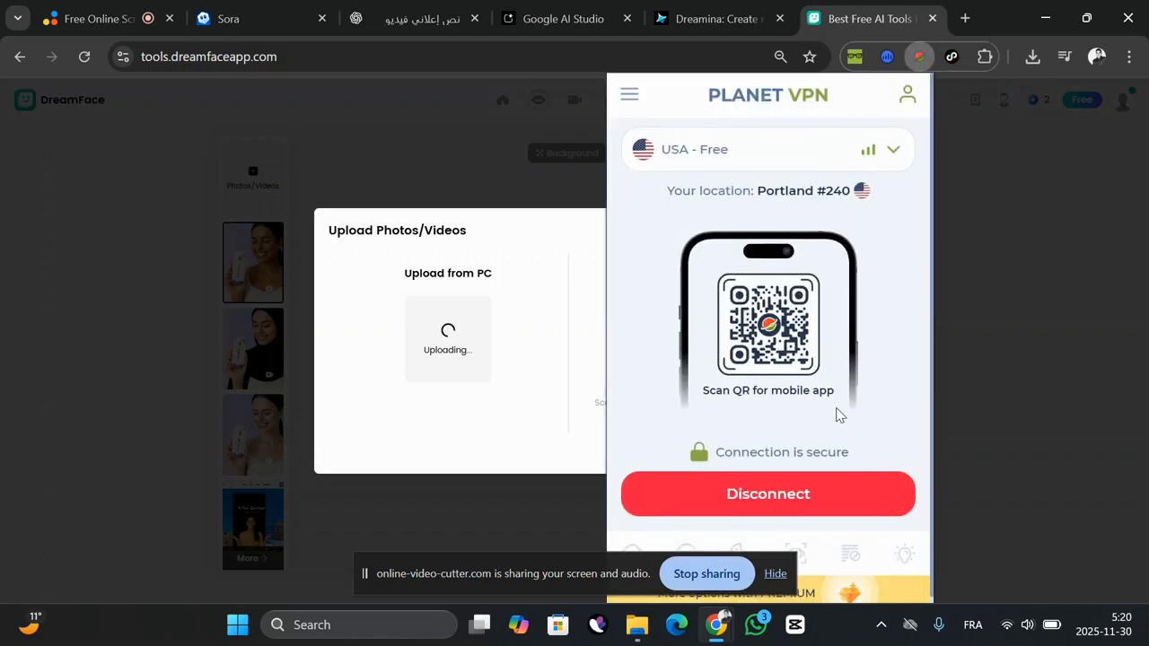
{"action": "left_click", "coordinate": [765, 495]}
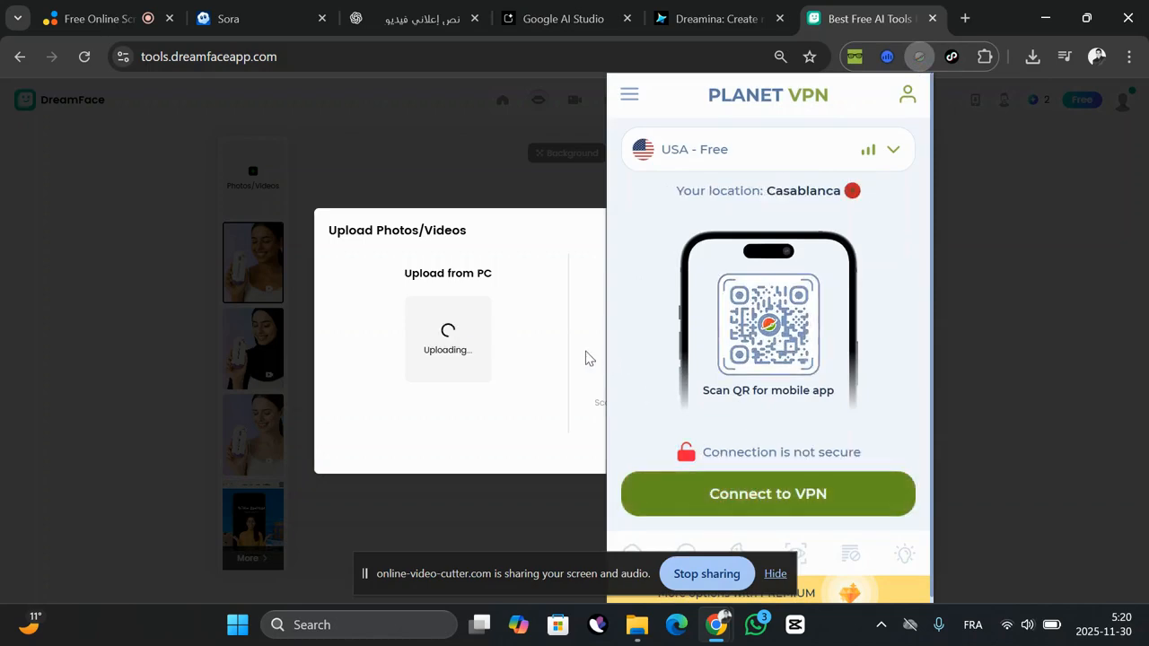
{"action": "left_click", "coordinate": [585, 358]}
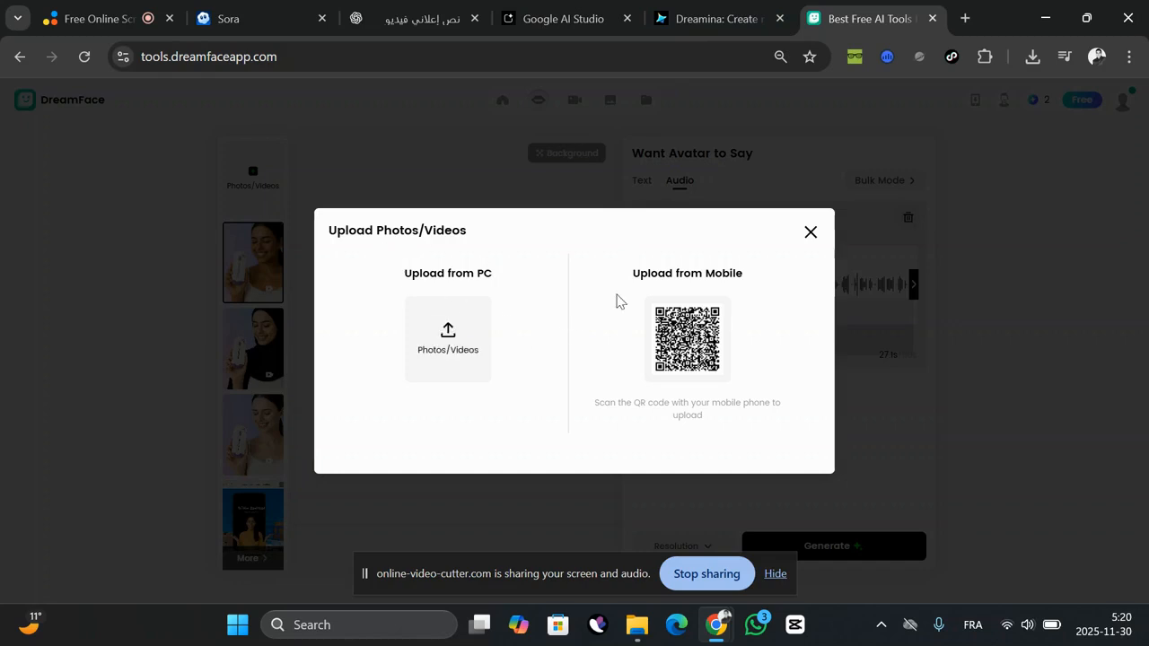
- Close the upload dialog, preview the download (74).wav voice-over and generate the avatar video
{"action": "left_click", "coordinate": [810, 233]}
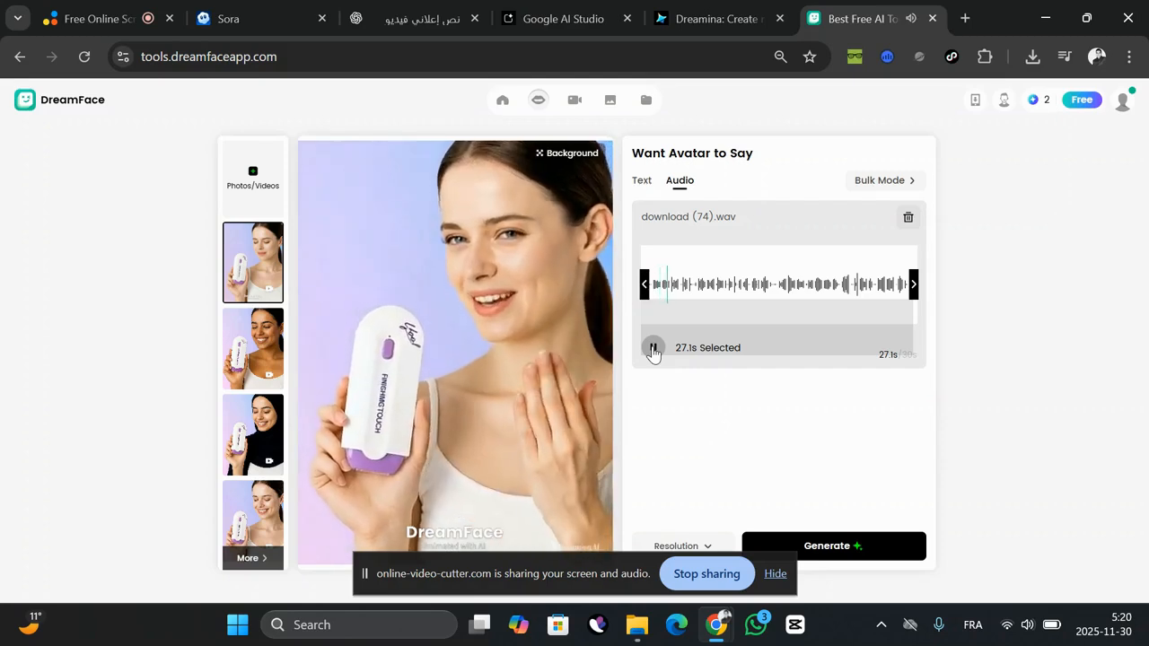
{"action": "left_click", "coordinate": [652, 350]}
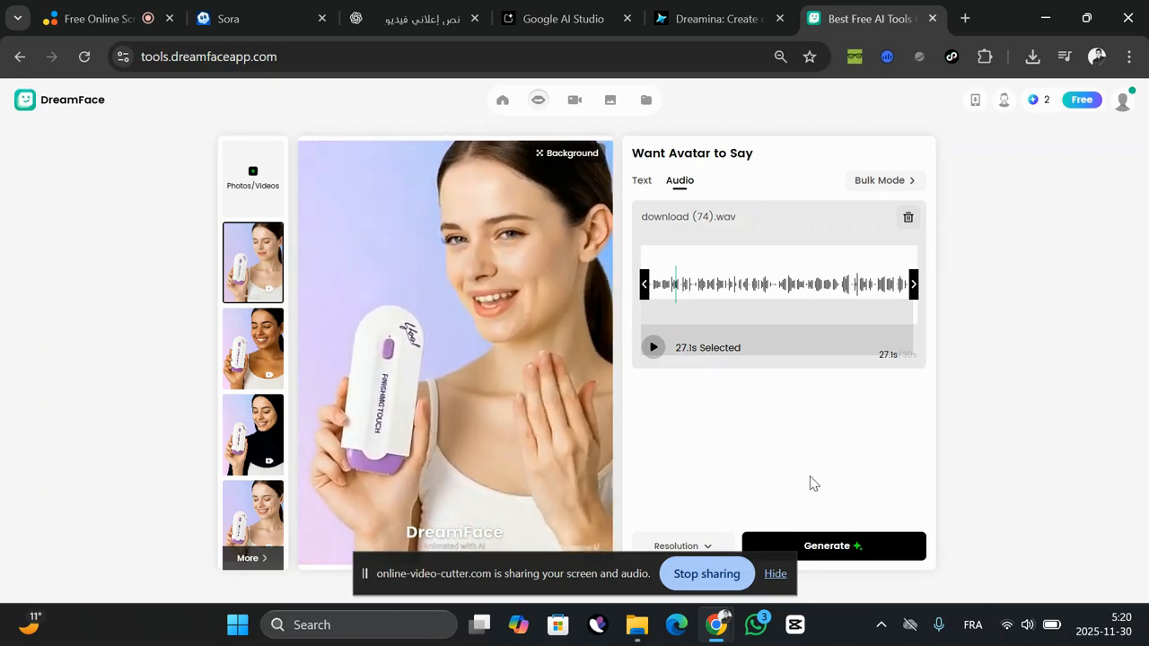
{"action": "left_click", "coordinate": [833, 547]}
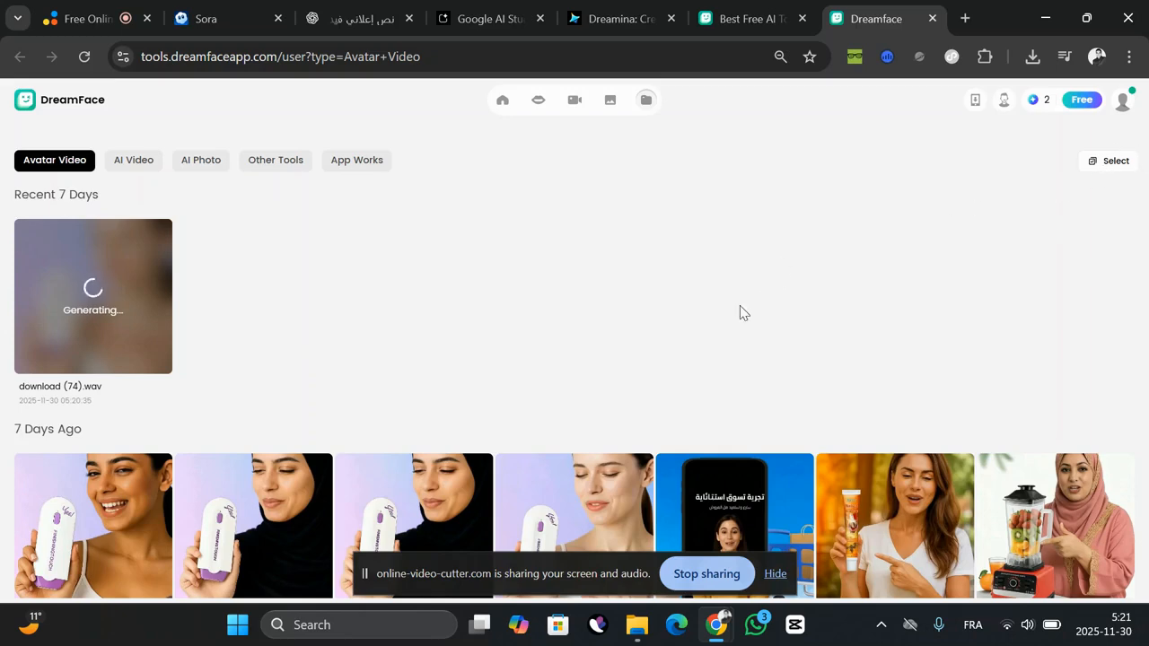
- Switch to File Explorer's Captures folder and play the earlier talking-presenter video download+(67).wav, pausing it partway
{"action": "left_click", "coordinate": [633, 634]}
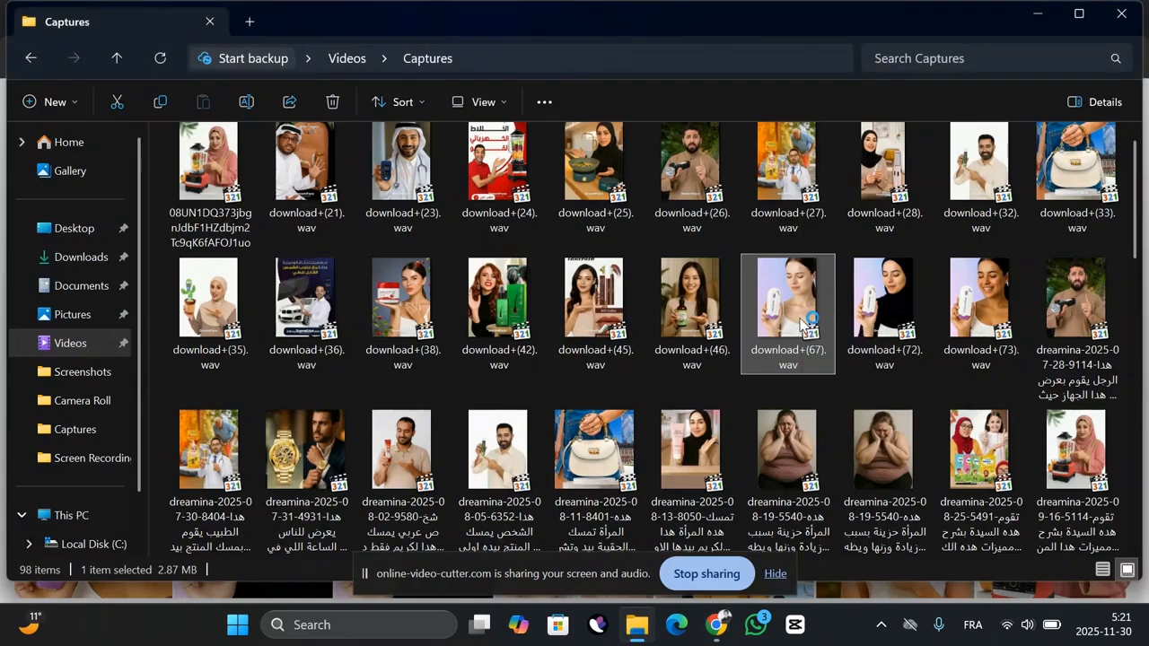
{"action": "double_click", "coordinate": [802, 325]}
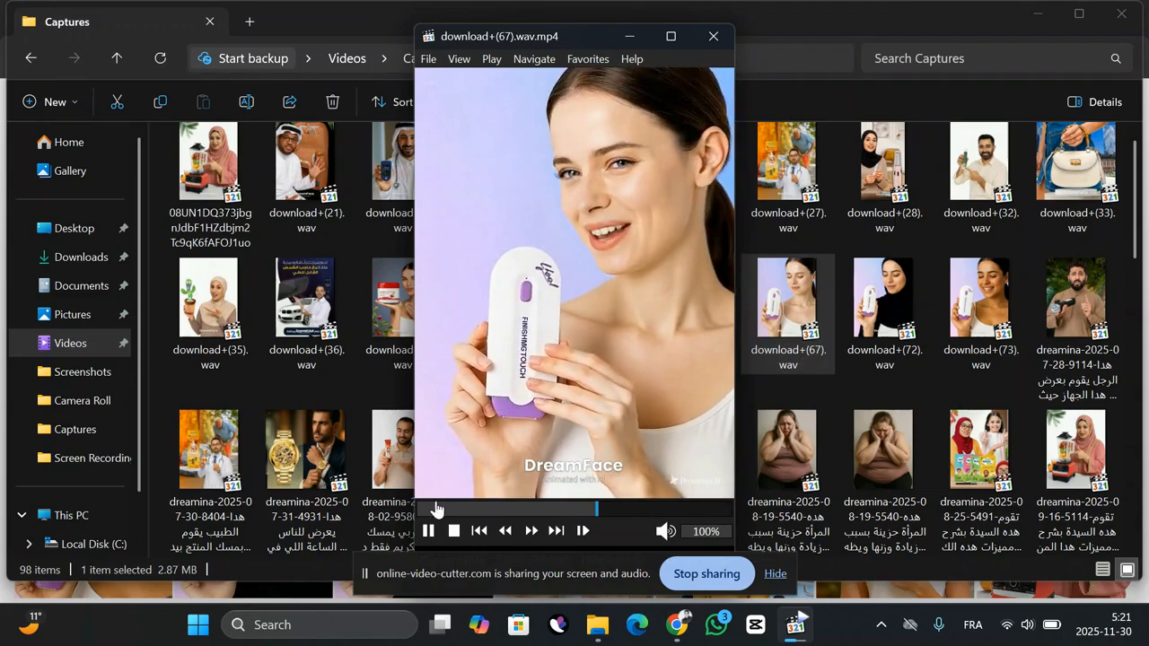
{"action": "left_click", "coordinate": [430, 531]}
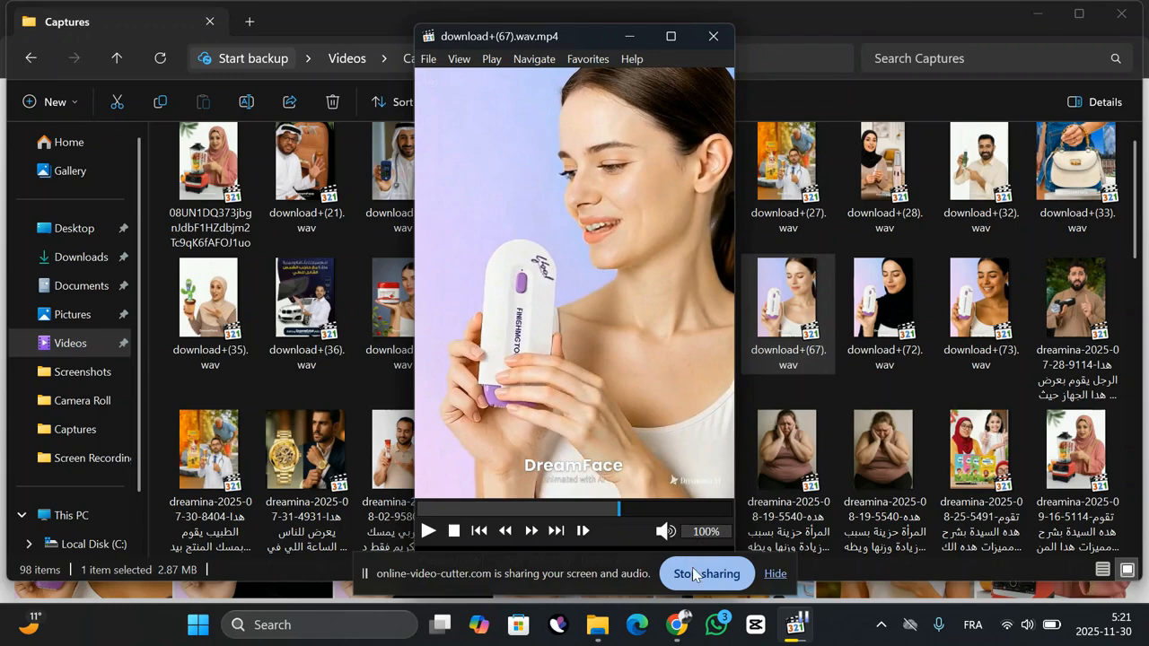
{"action": "mouse_move", "coordinate": [678, 624]}
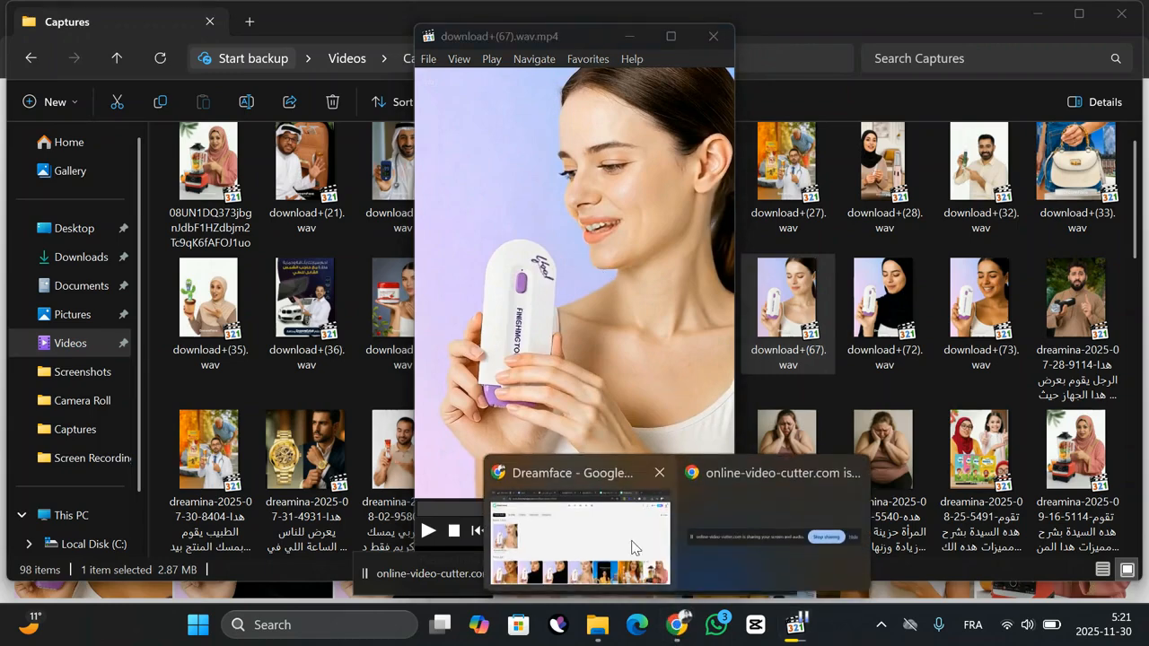